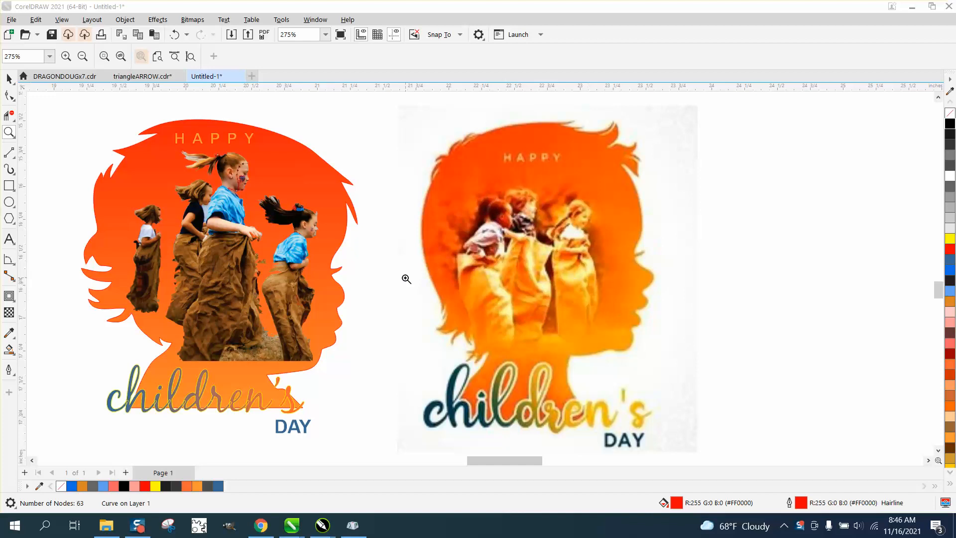
# Examine the finished Children's Day design, its reference image and the cut-out and silhouette source pieces
pyautogui.scroll(1, 396, 276)
pyautogui.scroll(-5, 398, 273)
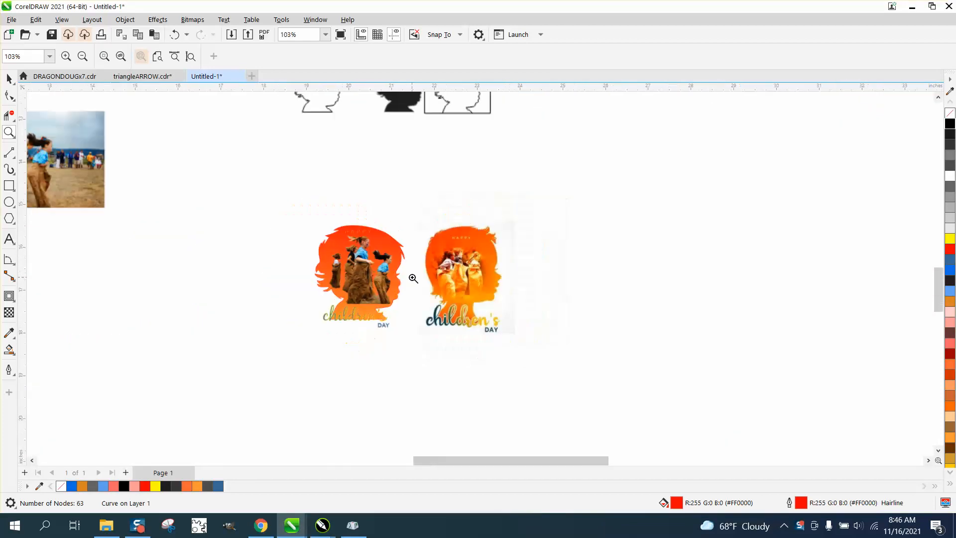
pyautogui.scroll(-1, 412, 278)
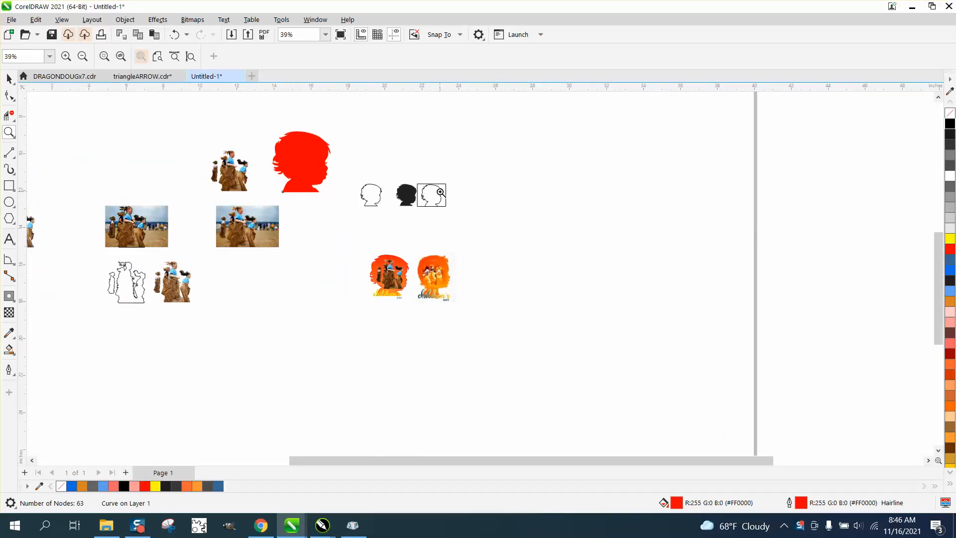
pyautogui.moveTo(209, 146); pyautogui.dragTo(274, 198)
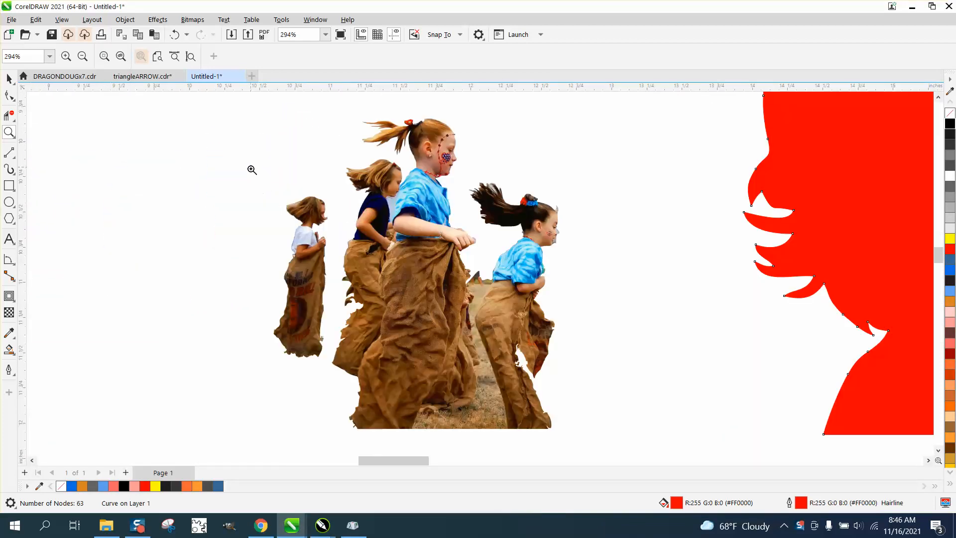
pyautogui.scroll(-1, 396, 212)
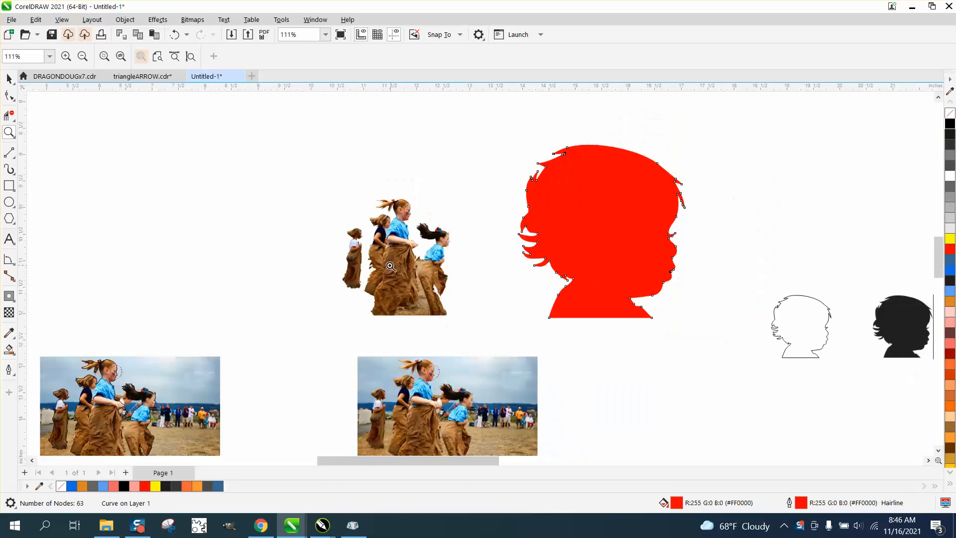
pyautogui.scroll(-2, 389, 264)
pyautogui.scroll(-1, 386, 265)
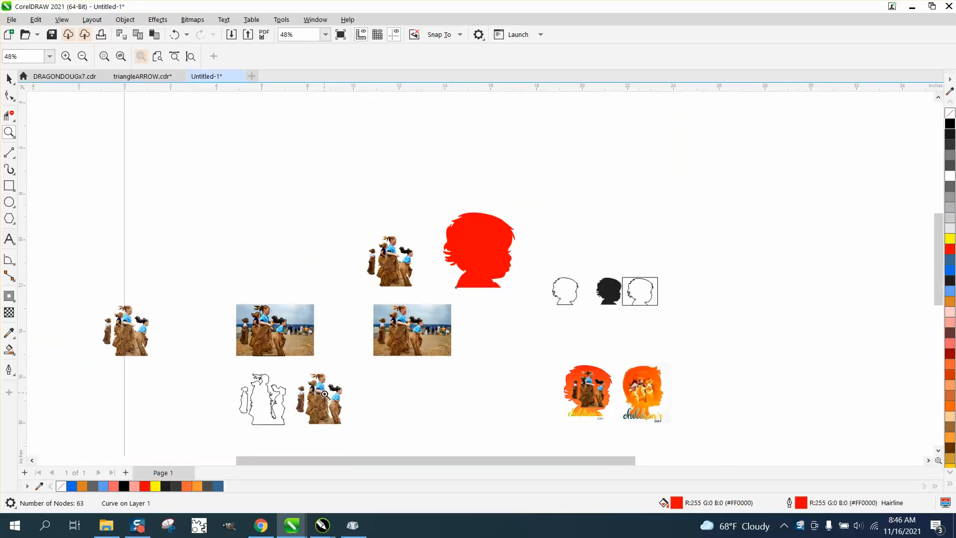
# Move the bitmap cut-out aside and bring the red head silhouette and the vector cut-out of the children beside the finished design
pyautogui.click(9, 78)
pyautogui.moveTo(314, 404); pyautogui.dragTo(451, 163)
pyautogui.moveTo(348, 230); pyautogui.dragTo(425, 297)
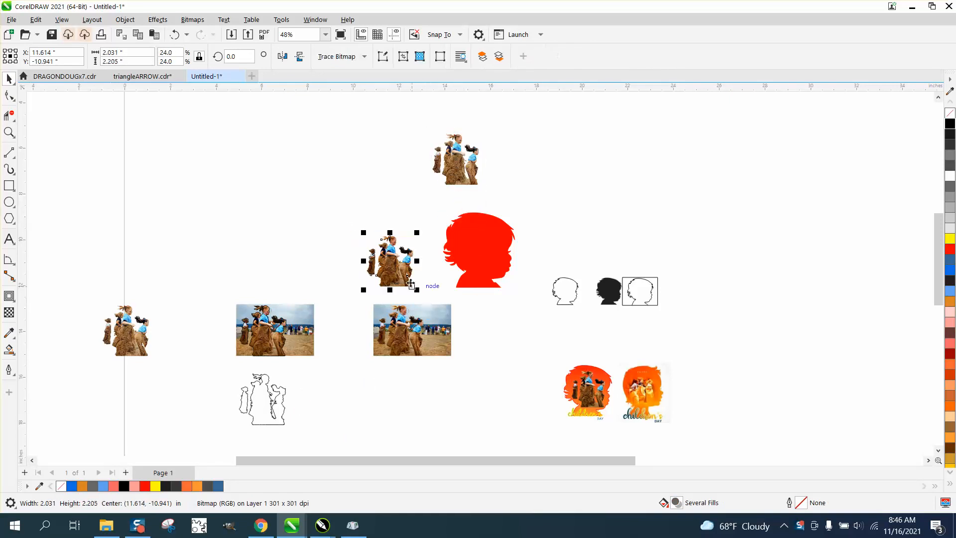
pyautogui.moveTo(402, 260); pyautogui.dragTo(260, 247)
pyautogui.moveTo(479, 244); pyautogui.dragTo(480, 393)
pyautogui.moveTo(463, 169); pyautogui.dragTo(545, 361)
# Place the vector cut-out of the children over the red head silhouette and bring it to the front
pyautogui.click(9, 132)
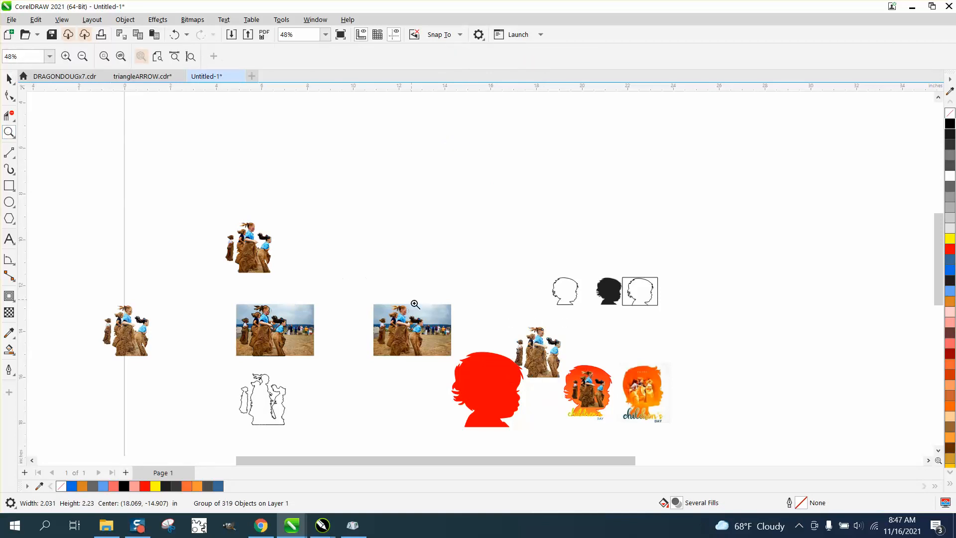
pyautogui.moveTo(415, 304); pyautogui.dragTo(677, 470)
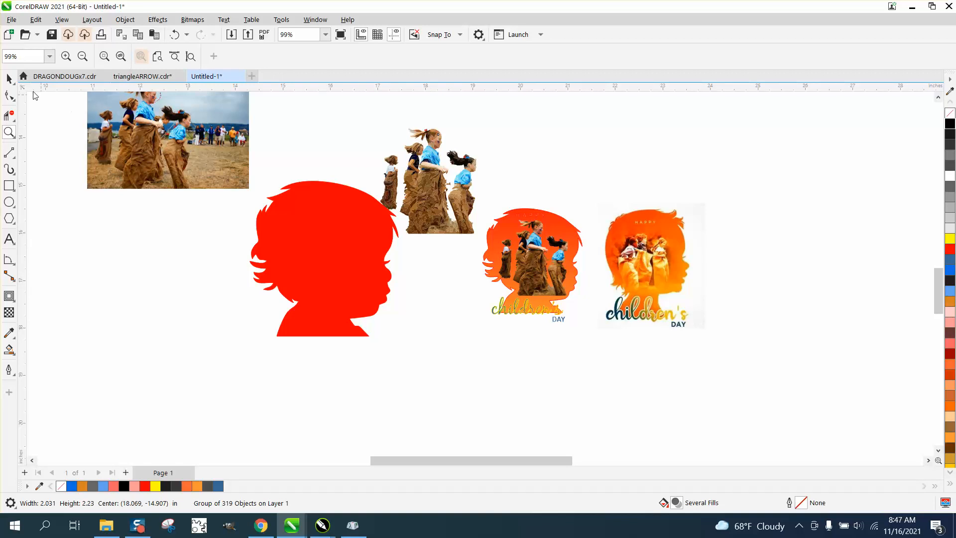
pyautogui.click(9, 78)
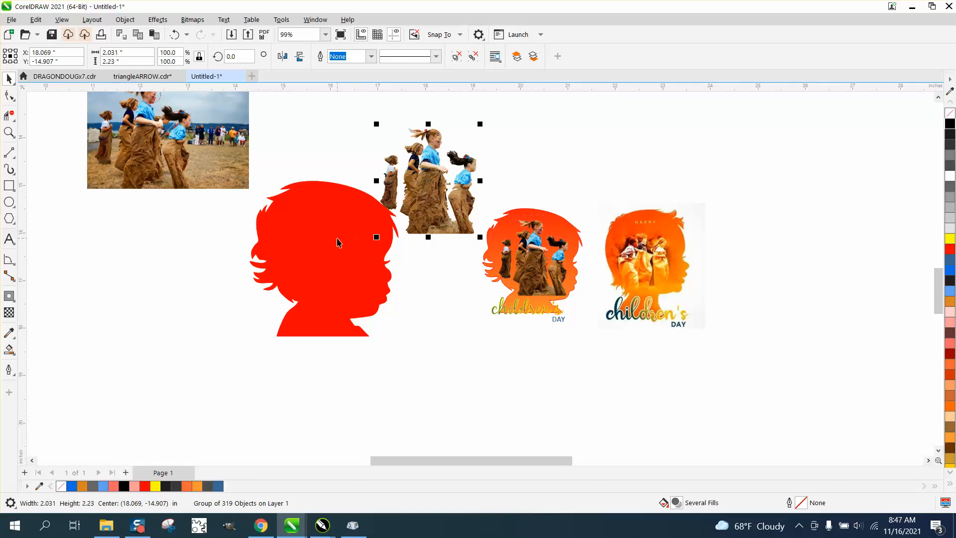
pyautogui.moveTo(436, 193); pyautogui.dragTo(325, 258)
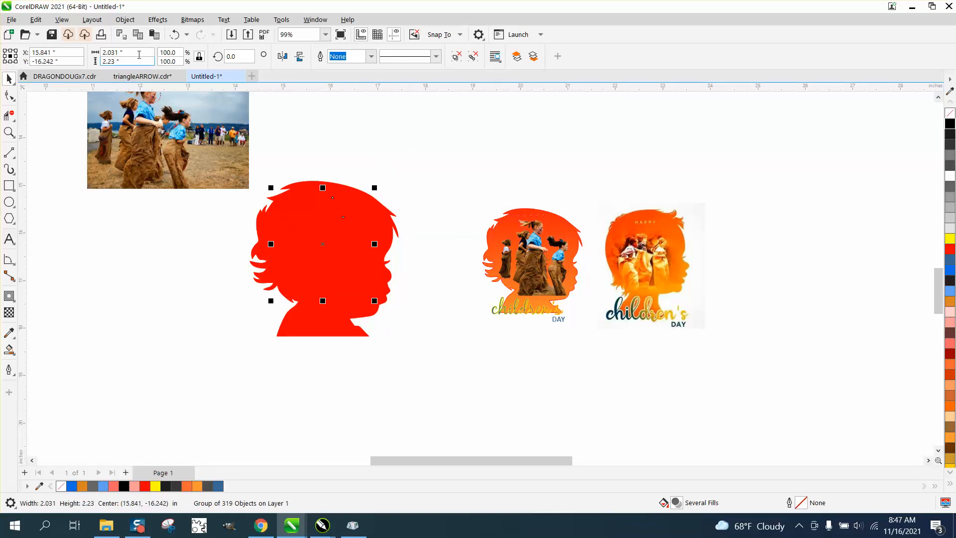
pyautogui.click(121, 23)
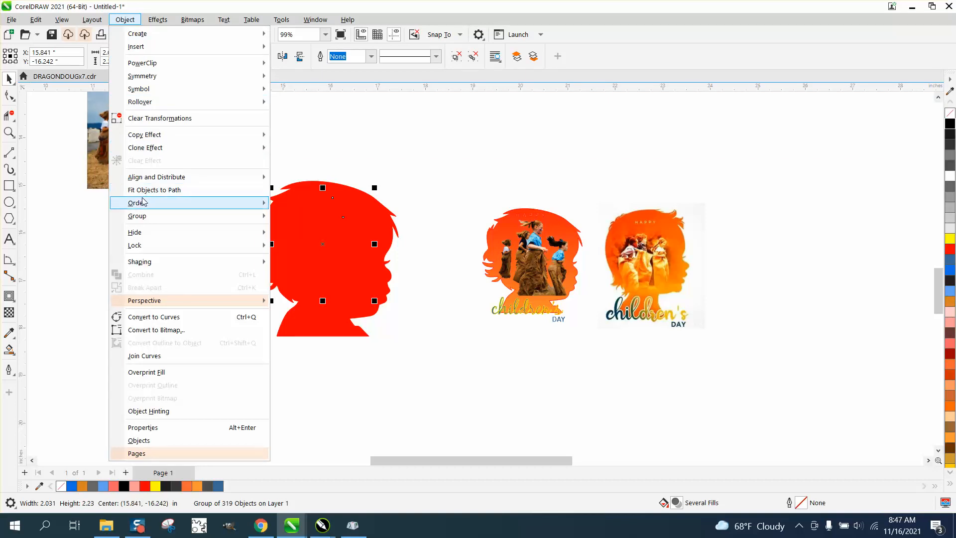
pyautogui.moveTo(251, 202)
pyautogui.click(301, 205)
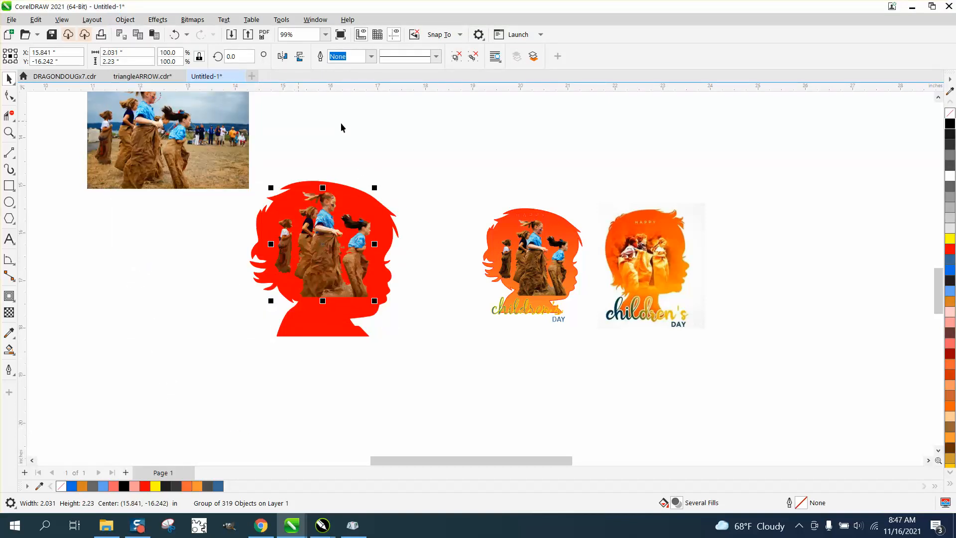
# Apply a vertical fountain fill to the head silhouette, running from red at the top of the head to below the neck
pyautogui.click(357, 131)
pyautogui.click(354, 199)
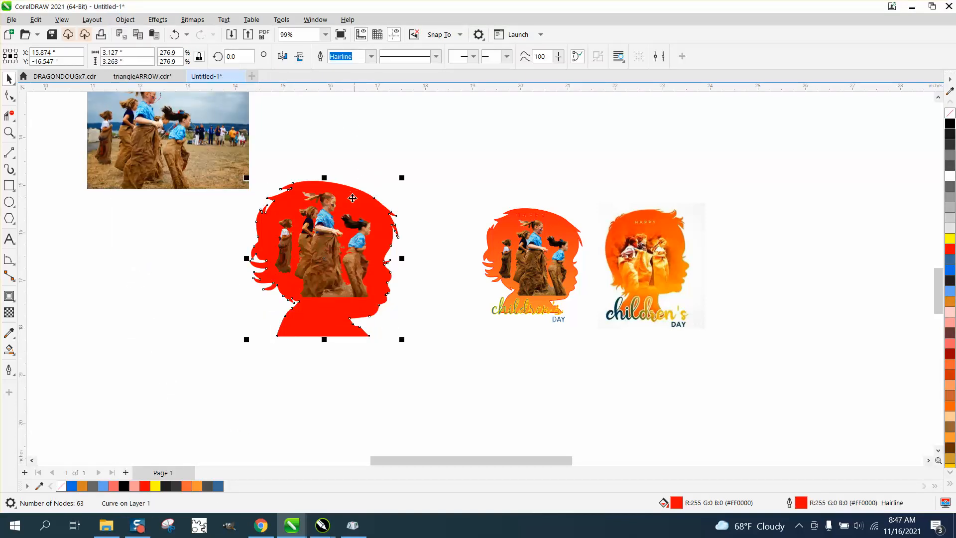
pyautogui.click(9, 349)
pyautogui.click(40, 347)
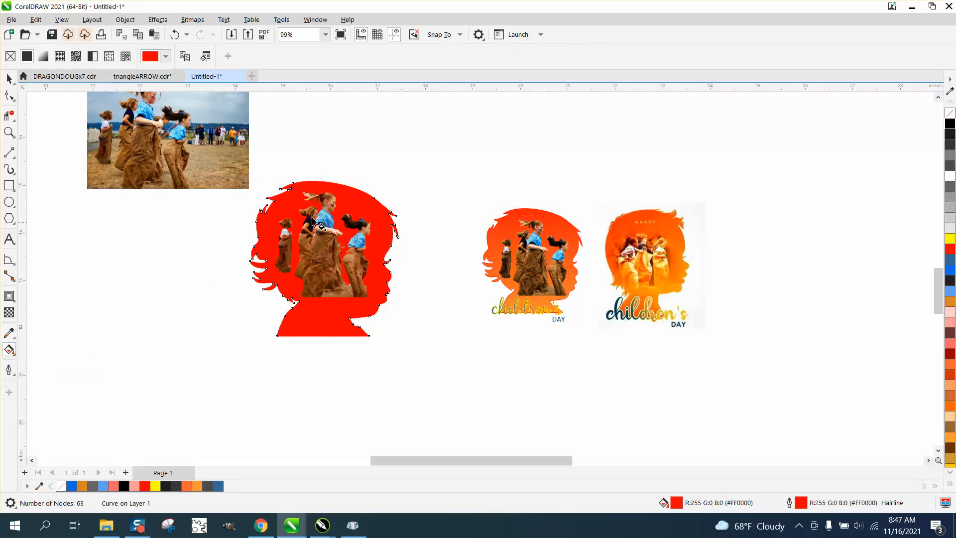
pyautogui.moveTo(330, 186); pyautogui.dragTo(324, 350)
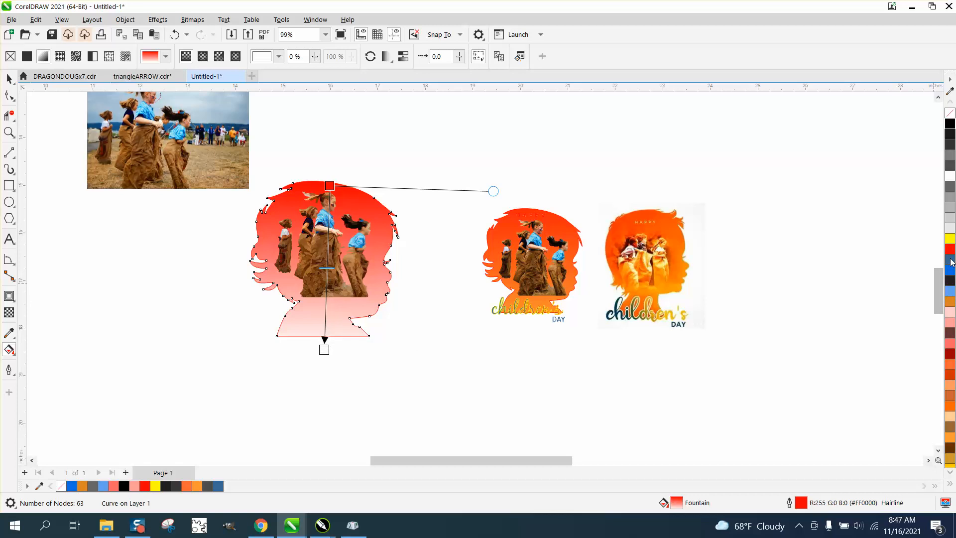
# Set the silhouette gradient's end colour to golden yellow and move its red start point above the head
pyautogui.click(950, 473)
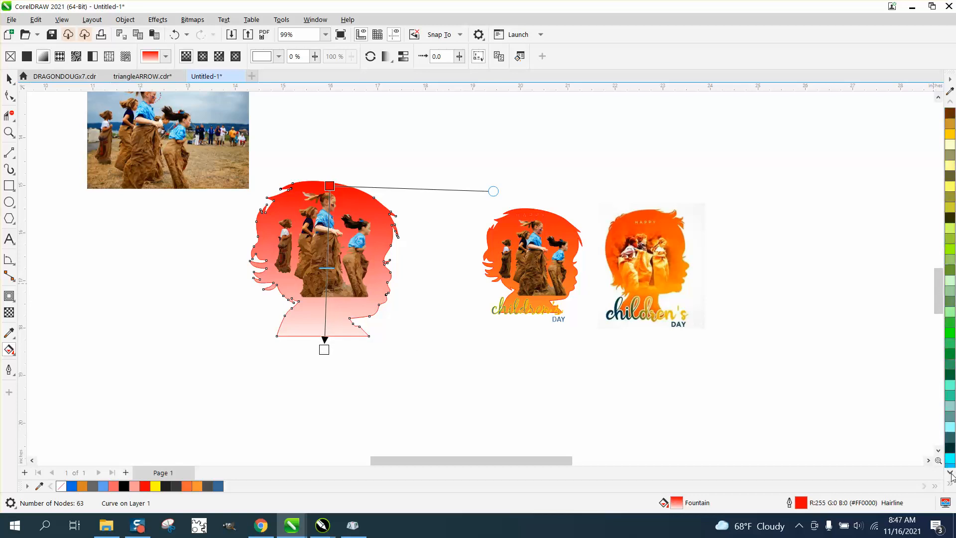
pyautogui.click(950, 473)
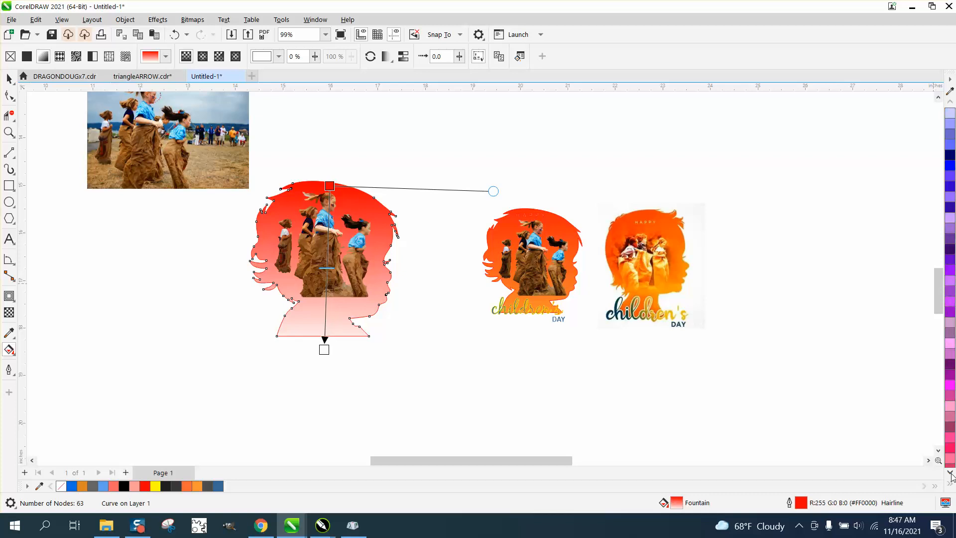
pyautogui.click(951, 474)
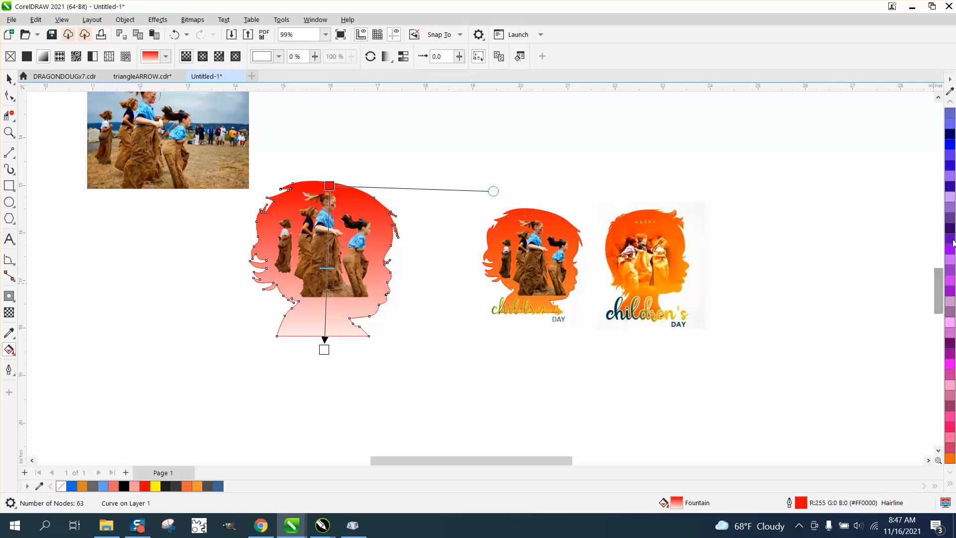
pyautogui.click(950, 103)
pyautogui.click(950, 105)
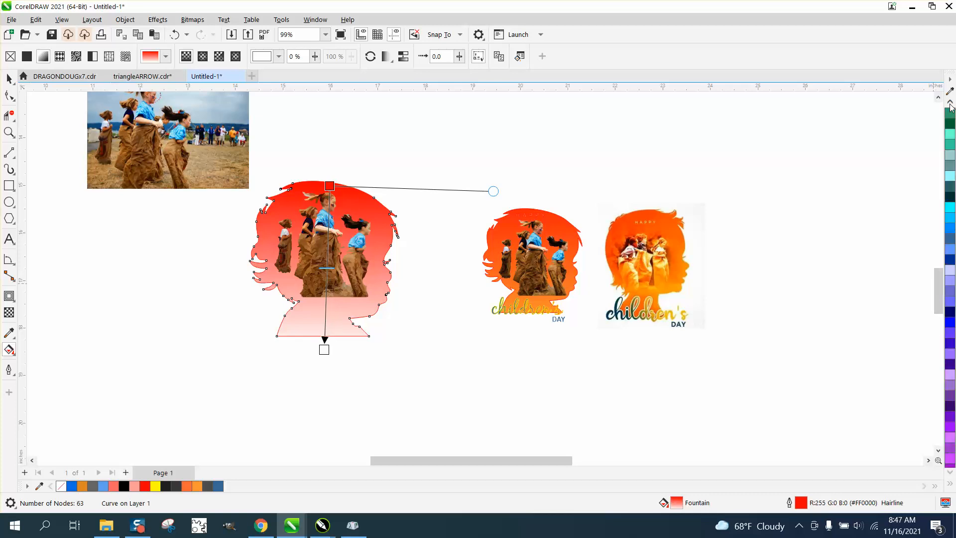
pyautogui.click(950, 105)
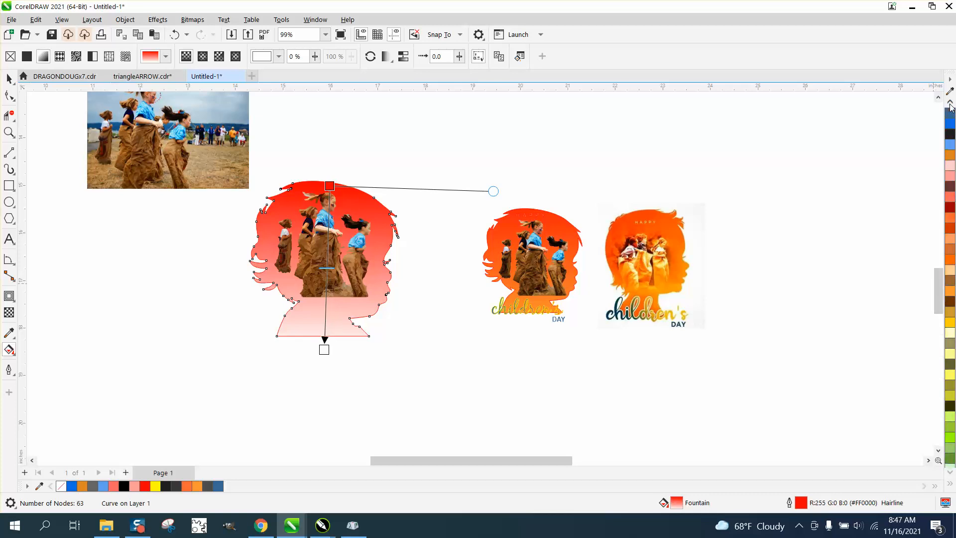
pyautogui.moveTo(951, 379); pyautogui.dragTo(325, 349)
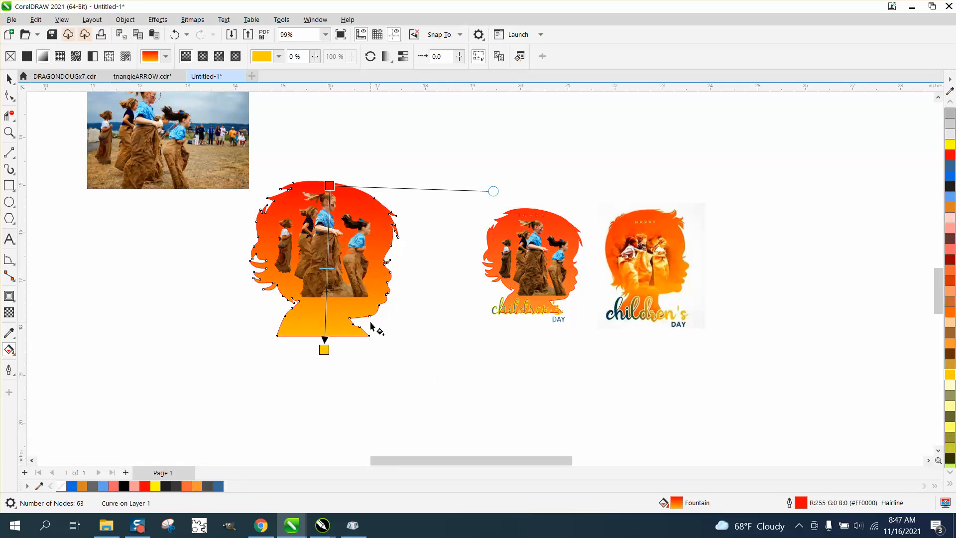
pyautogui.moveTo(330, 186); pyautogui.dragTo(329, 156)
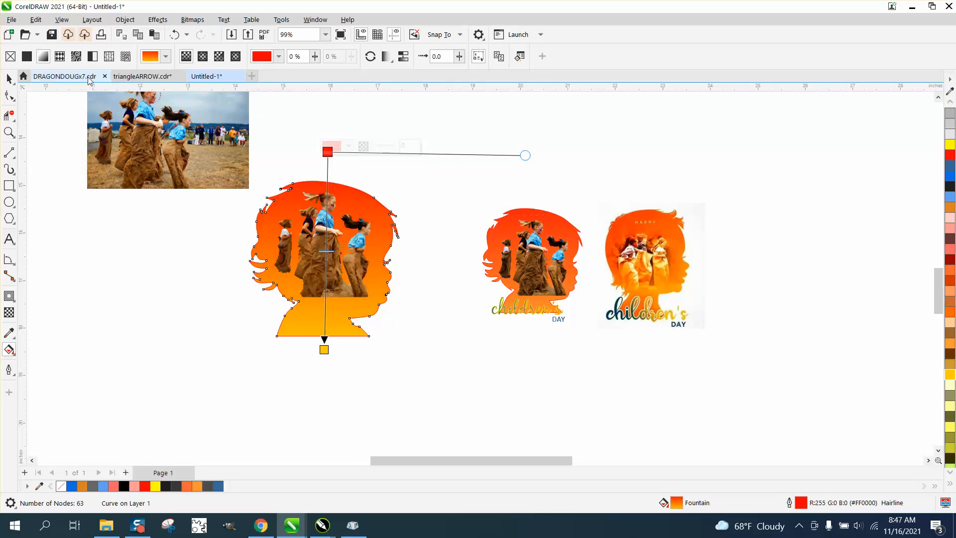
# Nudge the cut-out group of children slightly lower within the gradient silhouette
pyautogui.click(9, 78)
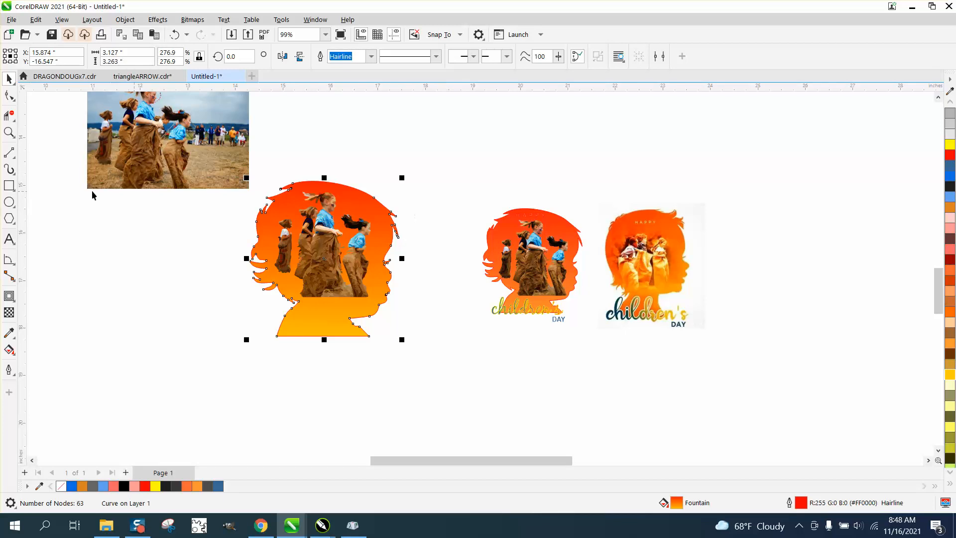
pyautogui.click(356, 170)
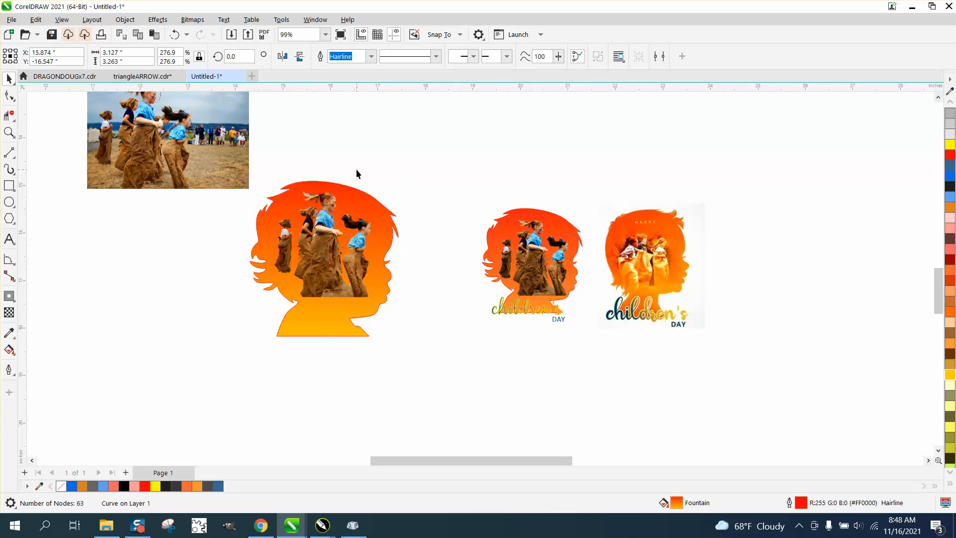
pyautogui.click(329, 210)
pyautogui.moveTo(329, 209); pyautogui.dragTo(330, 215)
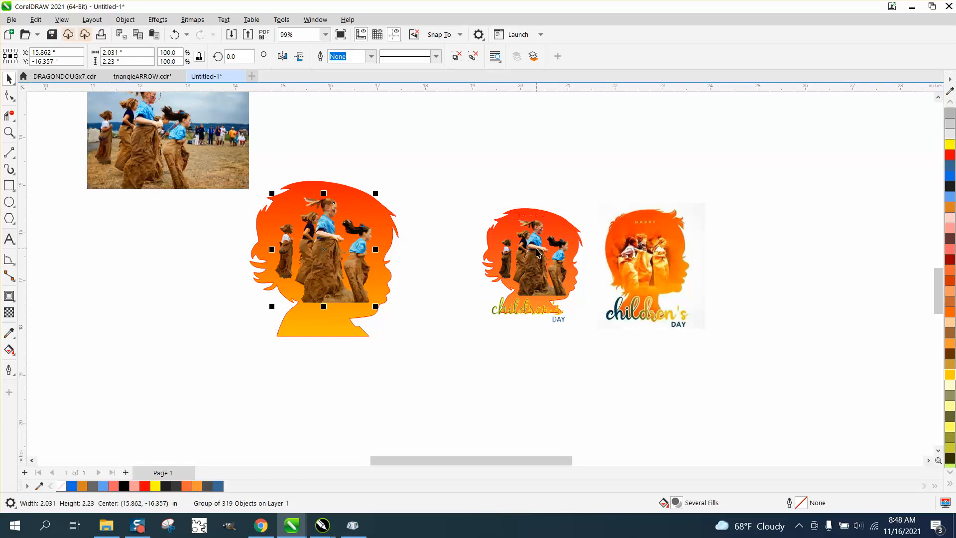
# Move the complete finished design, including its lettering, right next to the new gradient silhouette
pyautogui.moveTo(468, 197); pyautogui.dragTo(486, 256)
pyautogui.moveTo(596, 339); pyautogui.dragTo(595, 337)
pyautogui.moveTo(548, 264); pyautogui.dragTo(444, 221)
# Add the artistic text "HAPPY" in Arial 24 pt above the new gradient silhouette
pyautogui.click(9, 134)
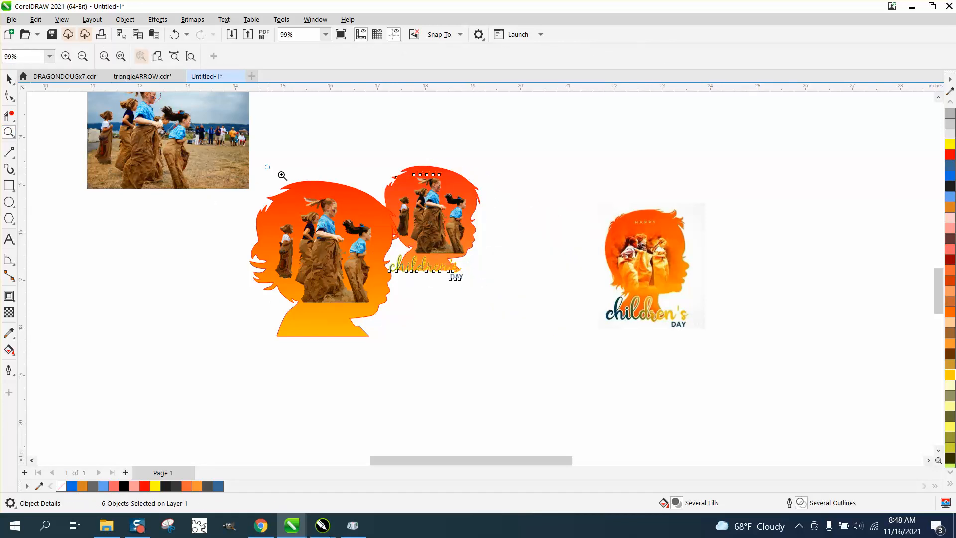
pyautogui.moveTo(281, 176); pyautogui.dragTo(554, 276)
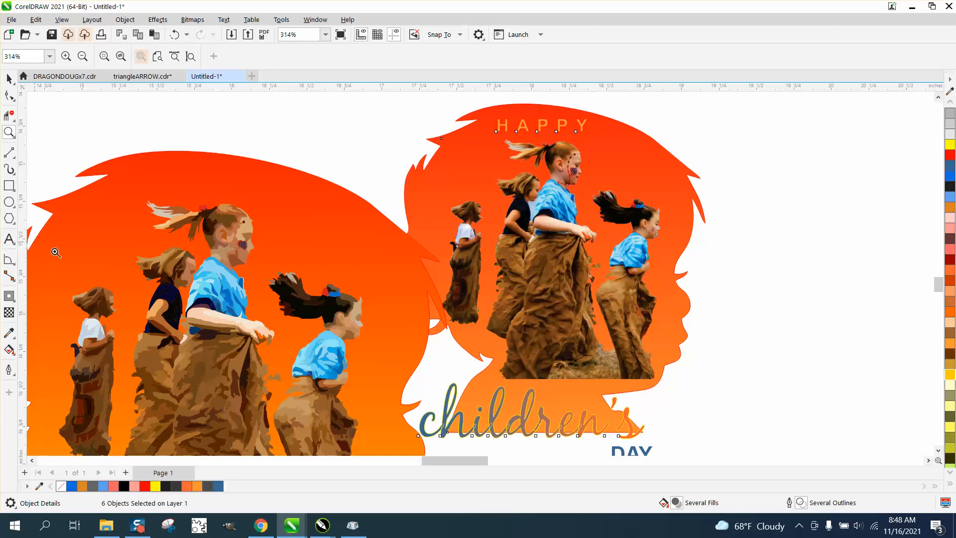
pyautogui.click(14, 243)
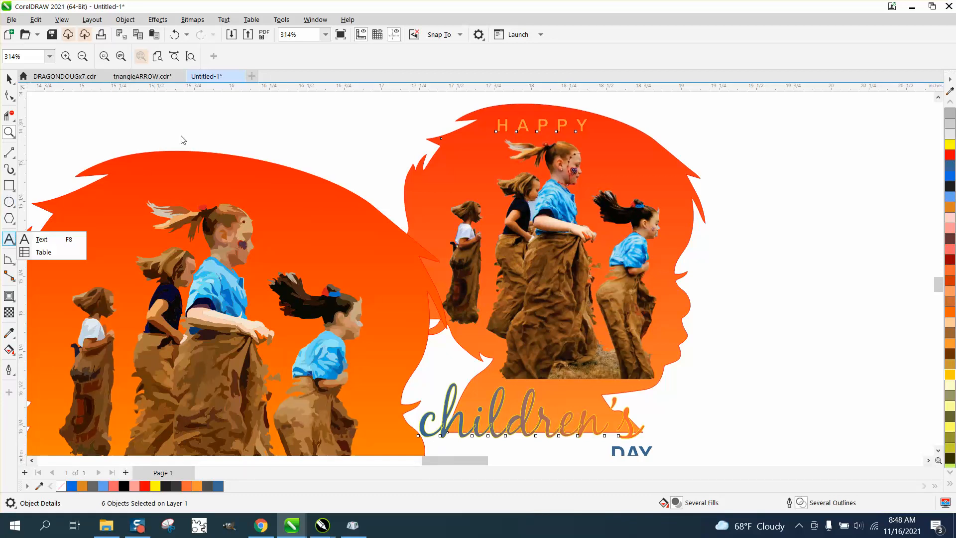
pyautogui.click(41, 239)
pyautogui.click(232, 129)
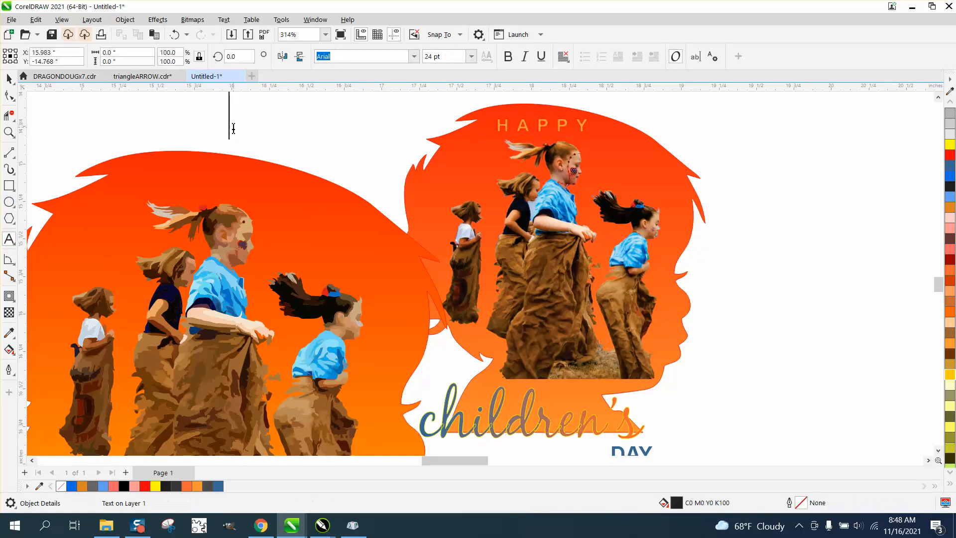
pyautogui.write('HAPPY')
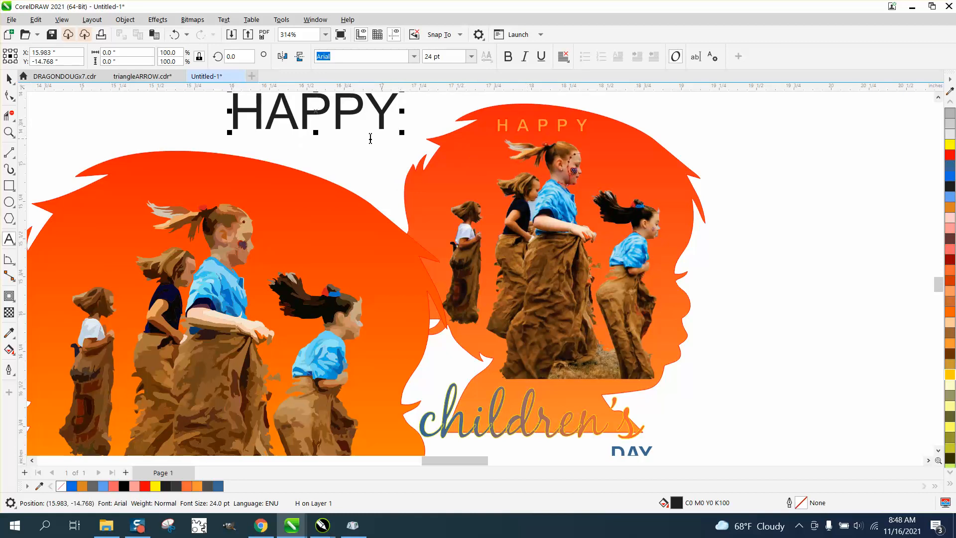
# Widen the letter spacing of the new HAPPY text with the Shape tool
pyautogui.click(15, 101)
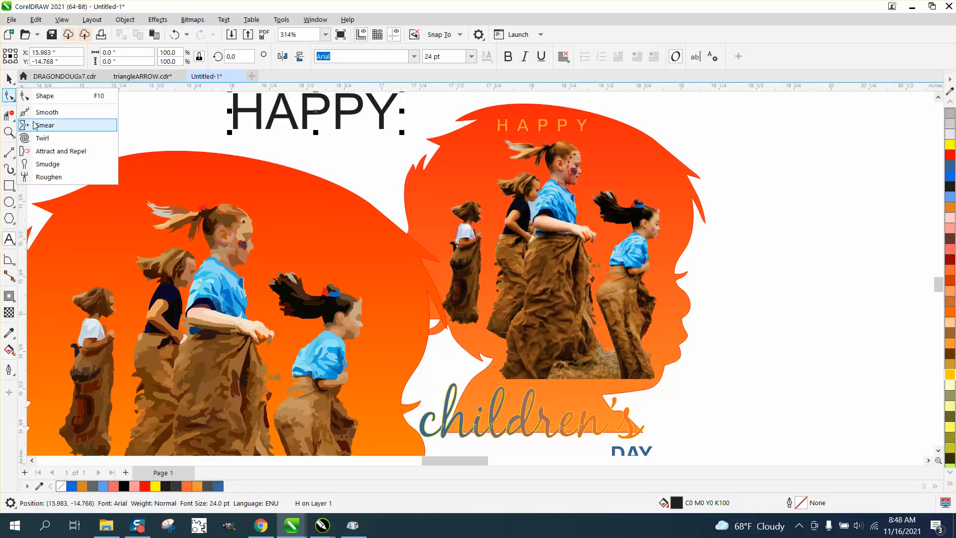
pyautogui.click(45, 93)
pyautogui.moveTo(402, 134); pyautogui.dragTo(448, 134)
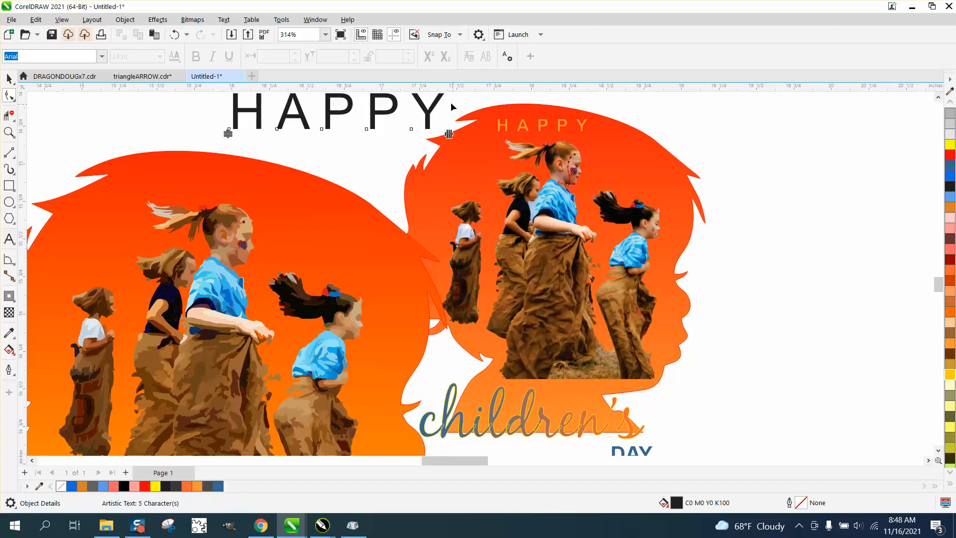
# Make the widely spaced HAPPY text bold
pyautogui.click(9, 78)
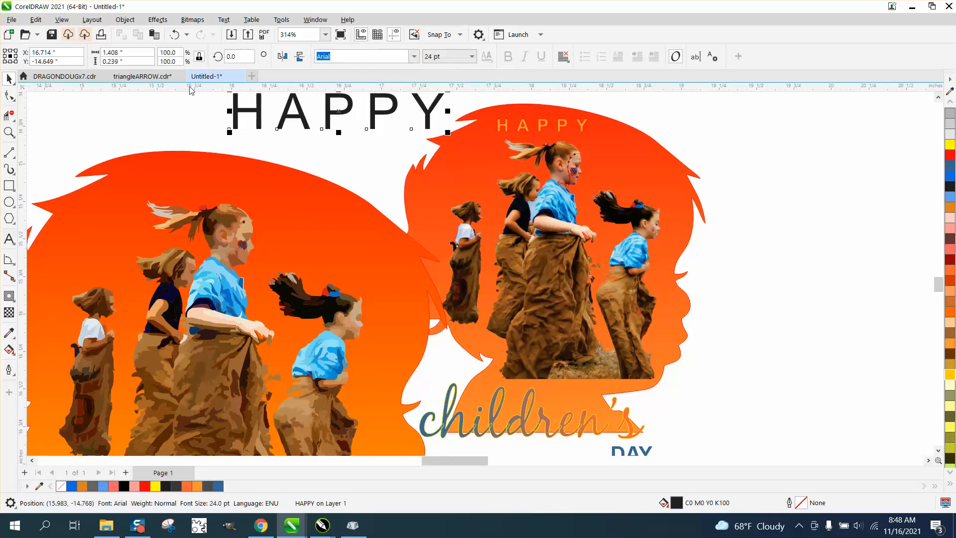
pyautogui.click(129, 117)
pyautogui.click(332, 114)
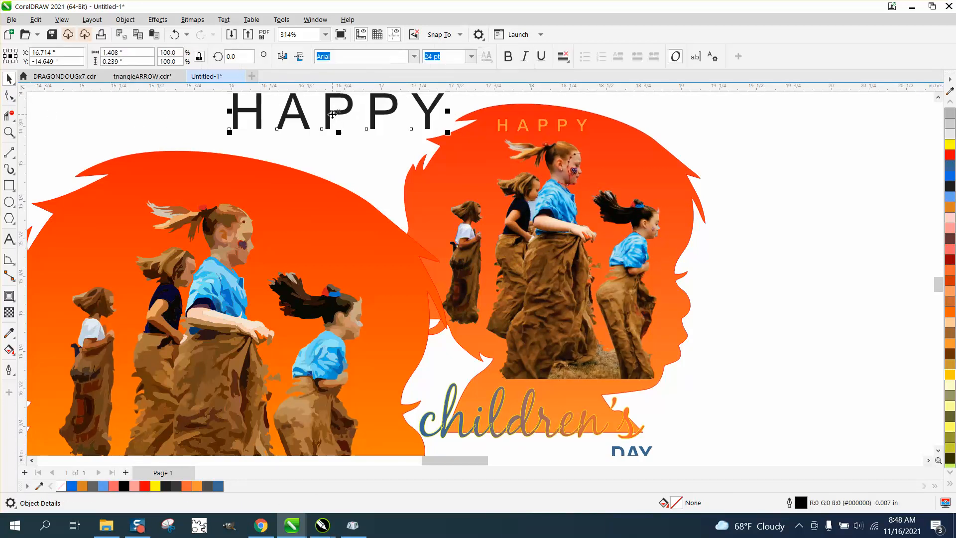
pyautogui.click(508, 58)
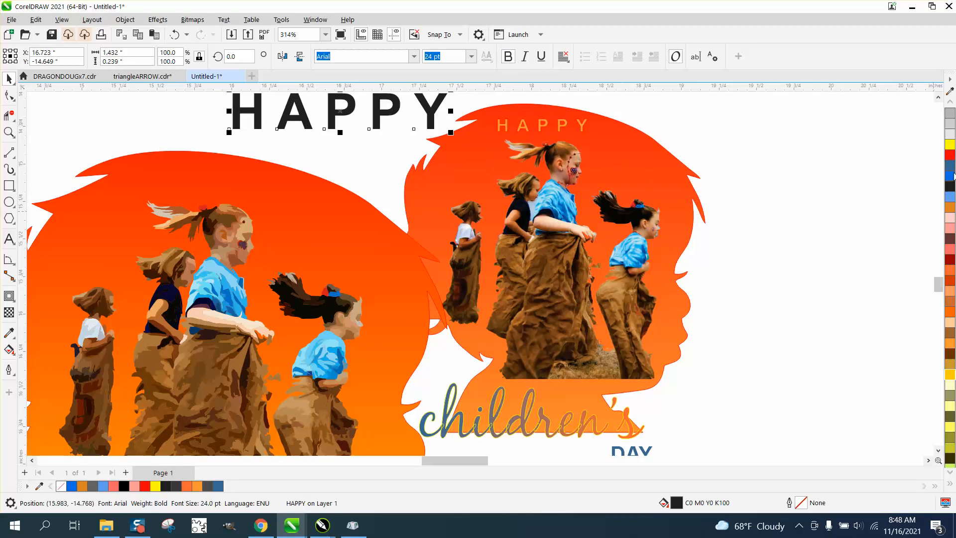
# Fill the new HAPPY text with orange blended toward yellow (#FFBC00) and move it onto the top of the larger silhouette
pyautogui.click(951, 316)
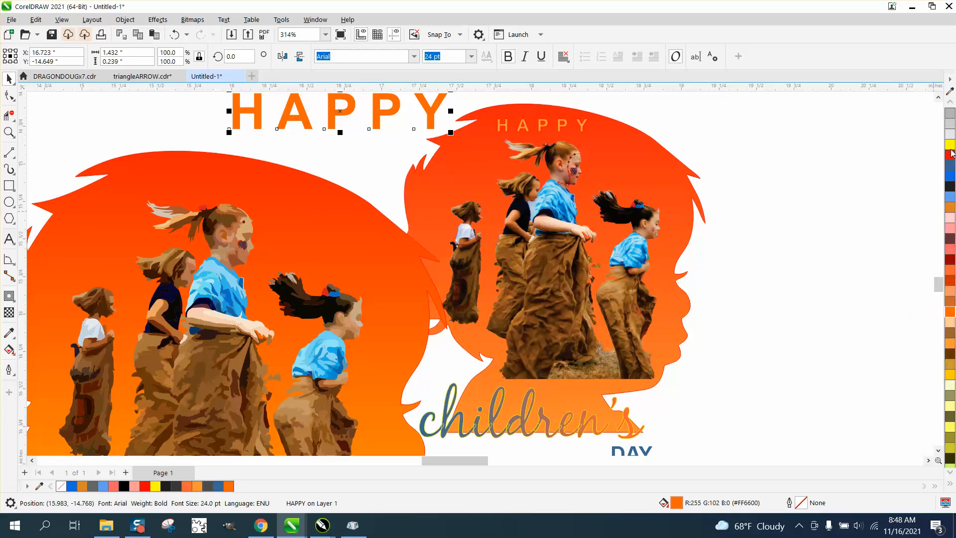
pyautogui.keyDown('ctrl'); pyautogui.click(950, 147); pyautogui.keyUp('ctrl')
pyautogui.keyDown('ctrl'); pyautogui.click(950, 147); pyautogui.keyUp('ctrl')
pyautogui.keyDown('ctrl'); pyautogui.click(951, 146); pyautogui.keyUp('ctrl')
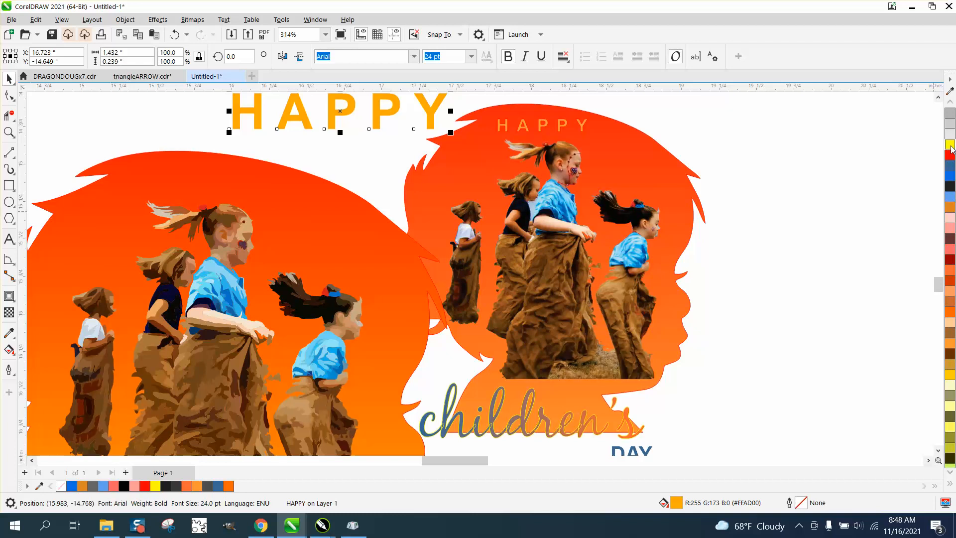
pyautogui.keyDown('ctrl'); pyautogui.click(950, 147); pyautogui.keyUp('ctrl')
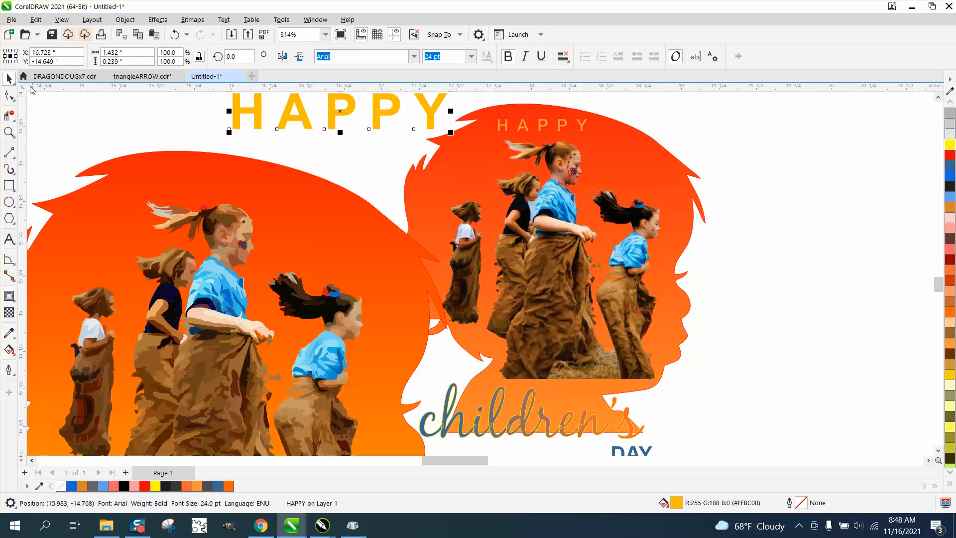
pyautogui.moveTo(330, 109); pyautogui.dragTo(216, 194)
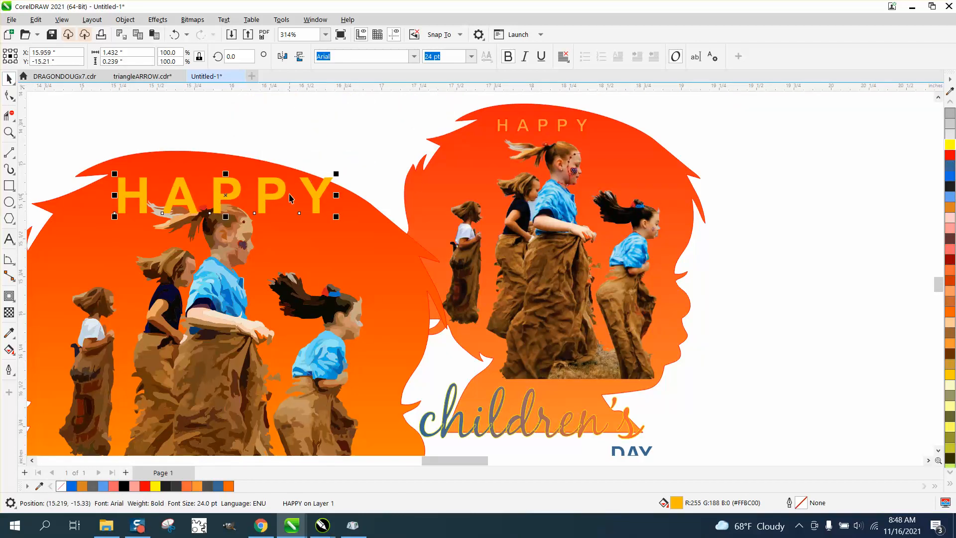
# Bring the cut-out photo of the children above the larger silhouette and move the traced children group off it
pyautogui.scroll(-2, 296, 239)
pyautogui.scroll(-2, 276, 344)
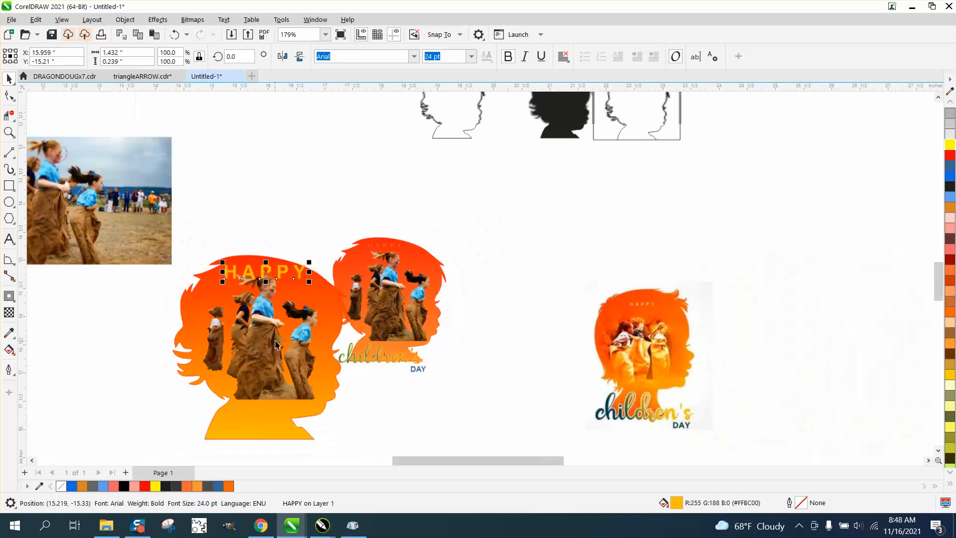
pyautogui.scroll(-2, 323, 332)
pyautogui.scroll(-3, 299, 339)
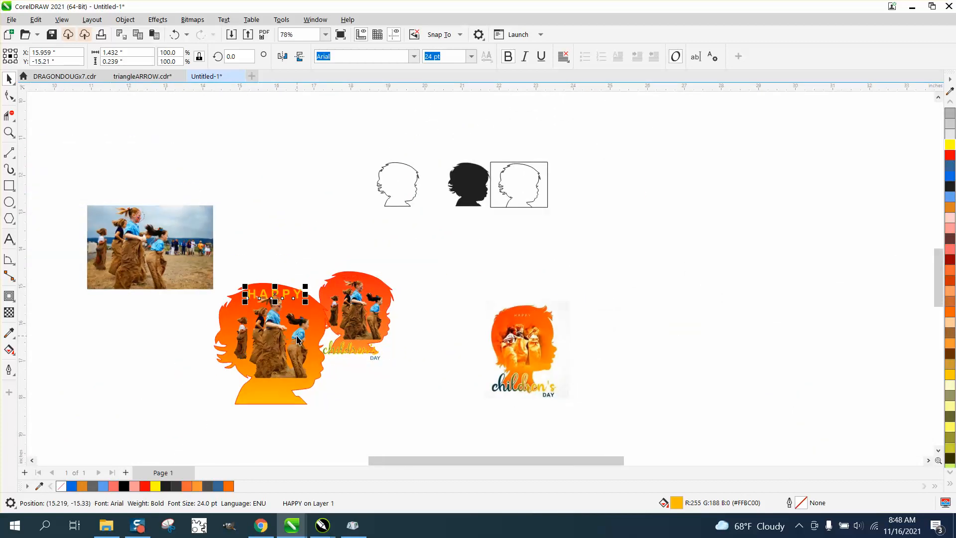
pyautogui.scroll(-1, 280, 348)
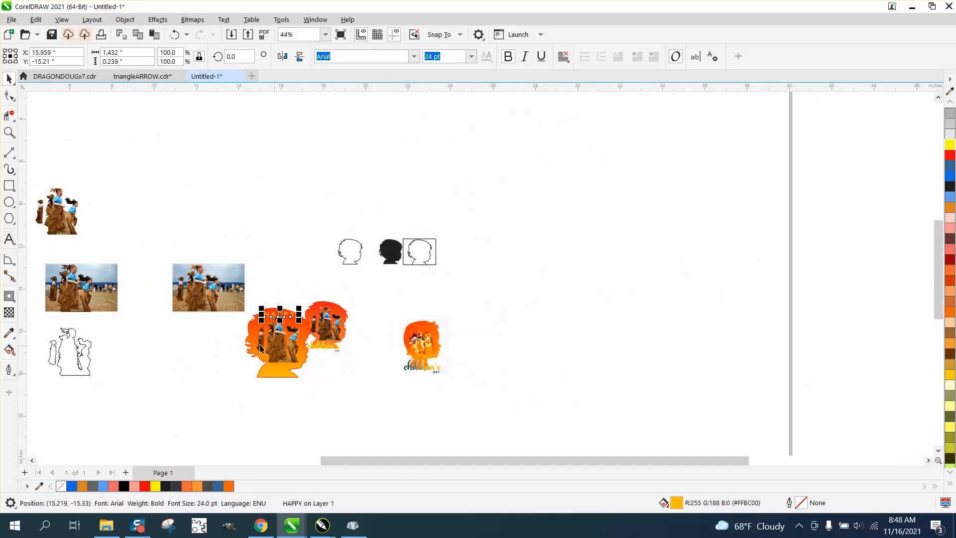
pyautogui.moveTo(48, 217); pyautogui.dragTo(272, 242)
pyautogui.moveTo(264, 344)
pyautogui.mouseDown()
pyautogui.moveTo(176, 365)
pyautogui.moveTo(142, 362)
pyautogui.mouseUp()
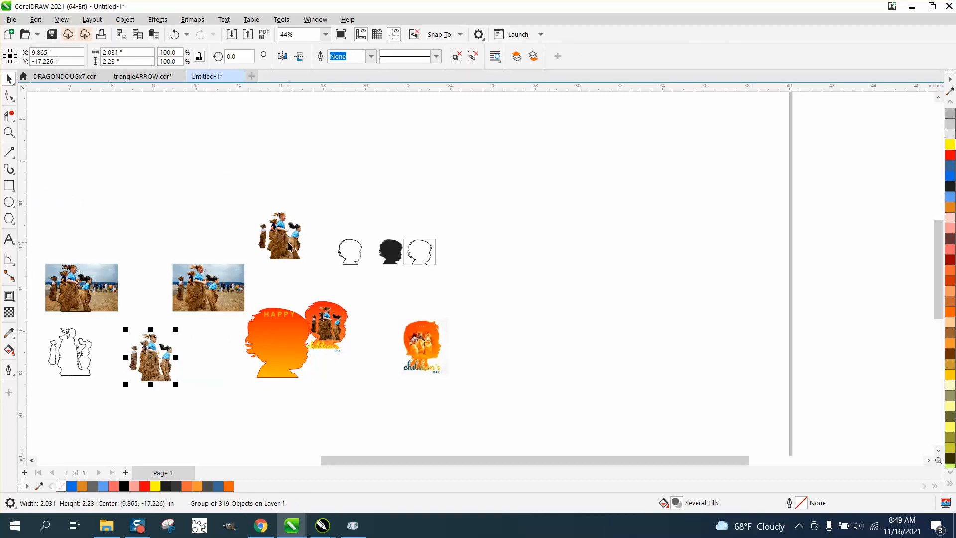
# Place the cut-out children photo on the larger gradient silhouette and bring it in front of the gradient shape
pyautogui.moveTo(290, 242); pyautogui.dragTo(289, 348)
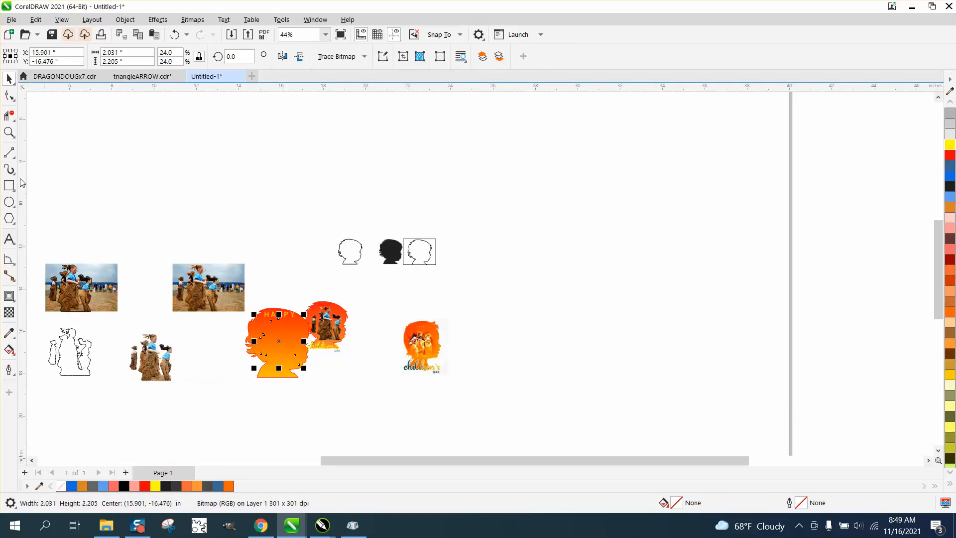
pyautogui.click(124, 22)
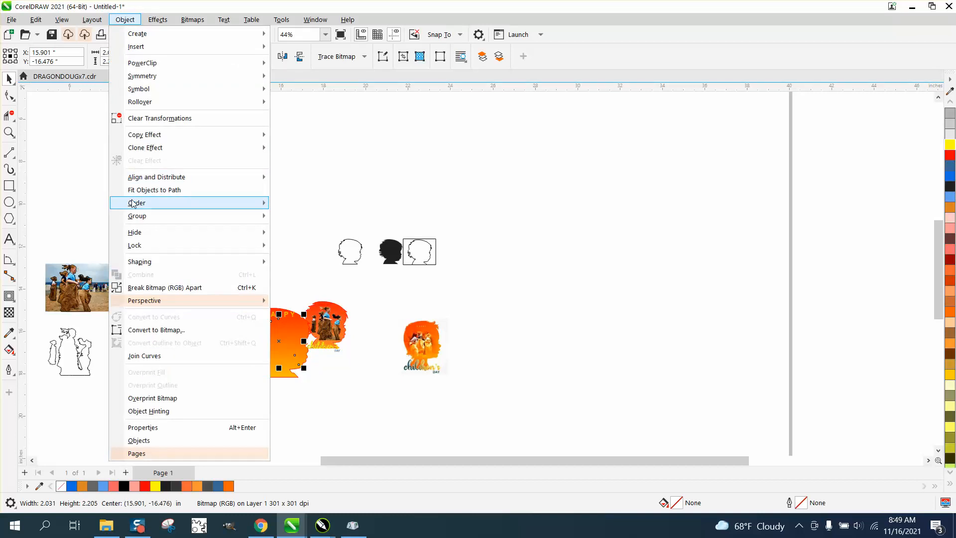
pyautogui.click(285, 208)
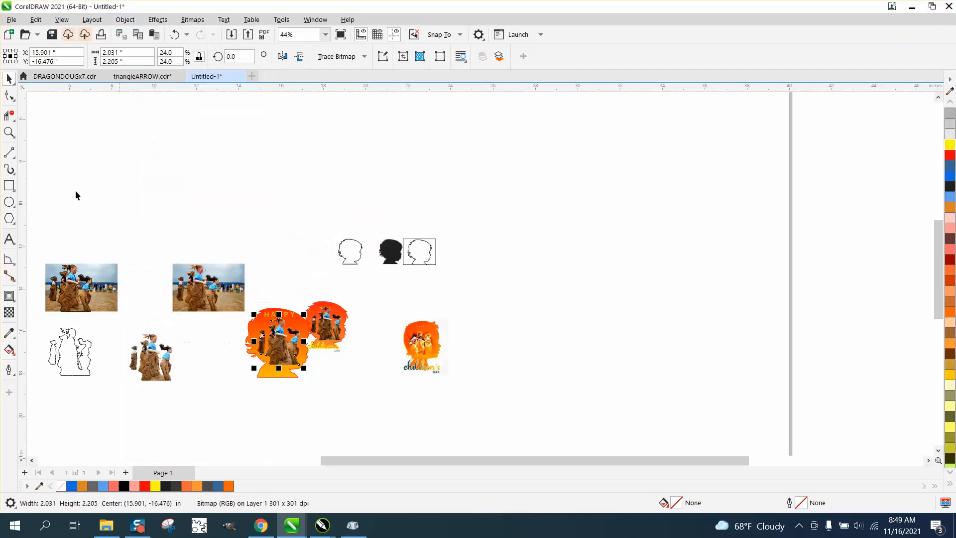
# Nudge the HAPPY text slightly so it sits centred above the children on the larger silhouette
pyautogui.click(9, 133)
pyautogui.moveTo(221, 300); pyautogui.dragTo(414, 411)
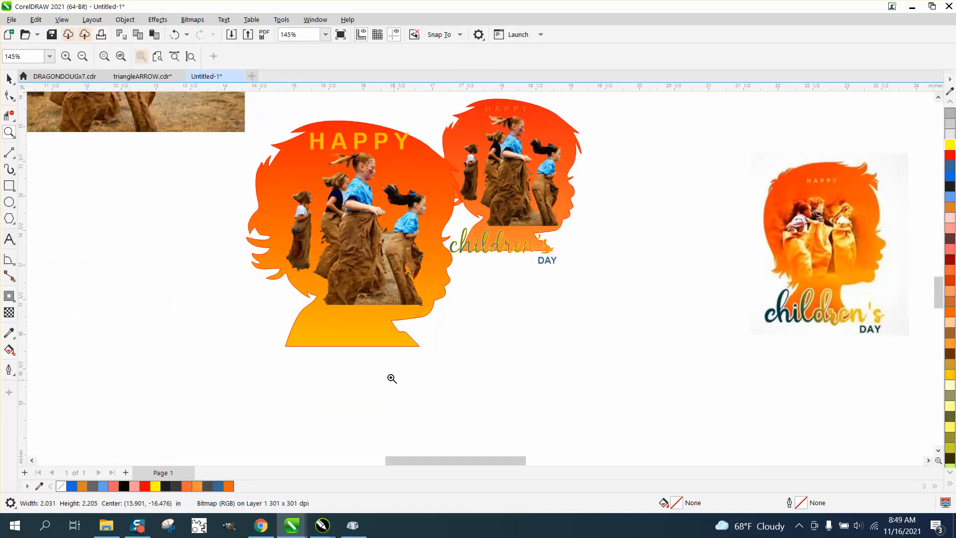
pyautogui.click(9, 79)
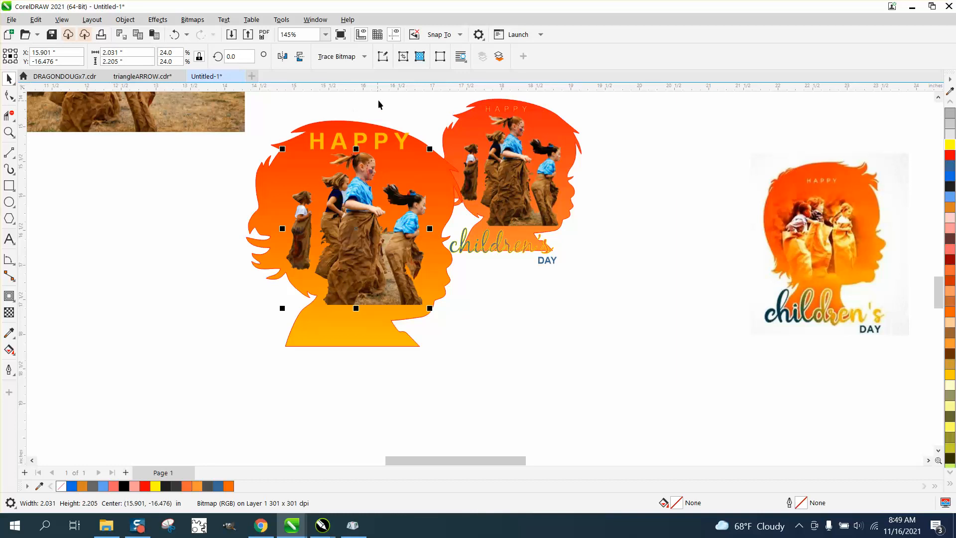
pyautogui.click(401, 141)
pyautogui.moveTo(401, 141); pyautogui.dragTo(398, 141)
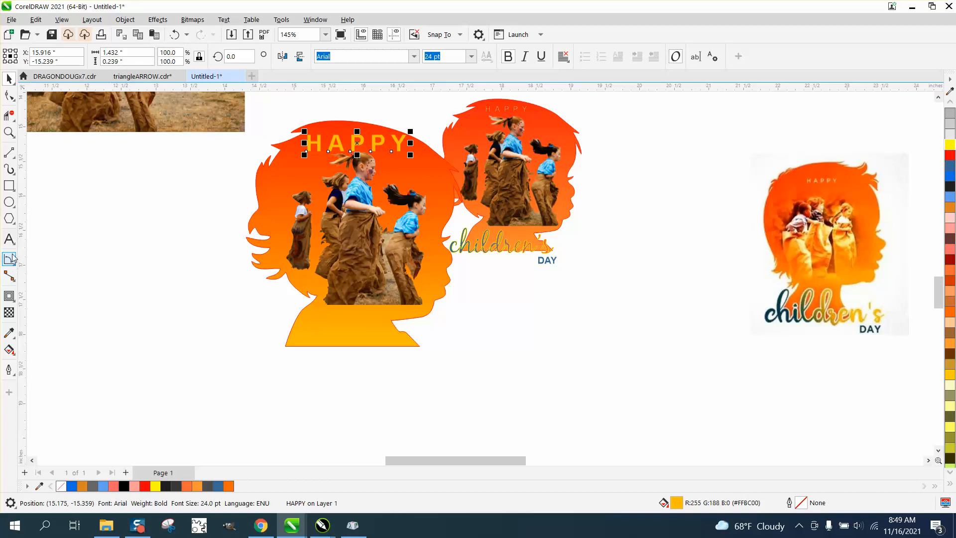
# Add the artistic text "children's" in Arial 24 pt below the larger silhouette
pyautogui.click(9, 239)
pyautogui.click(347, 383)
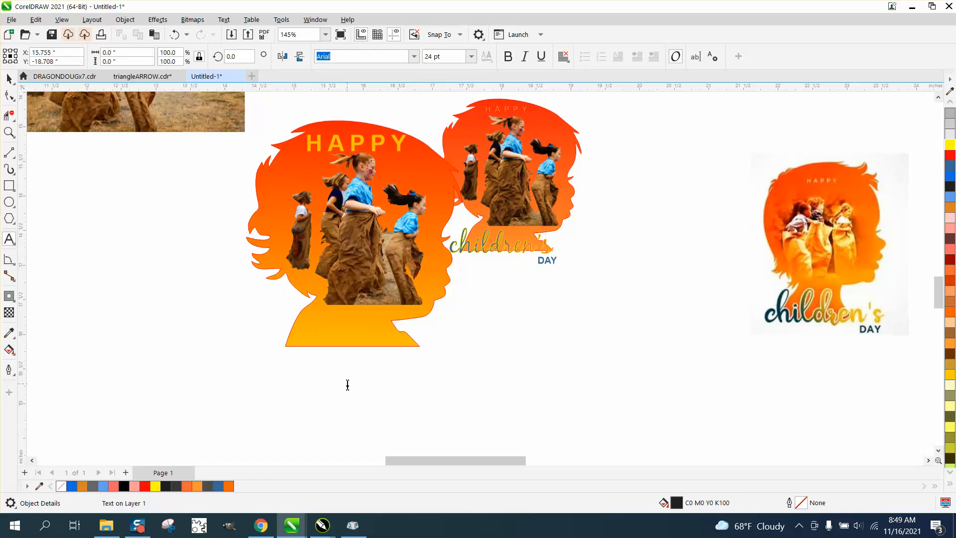
pyautogui.write('C')
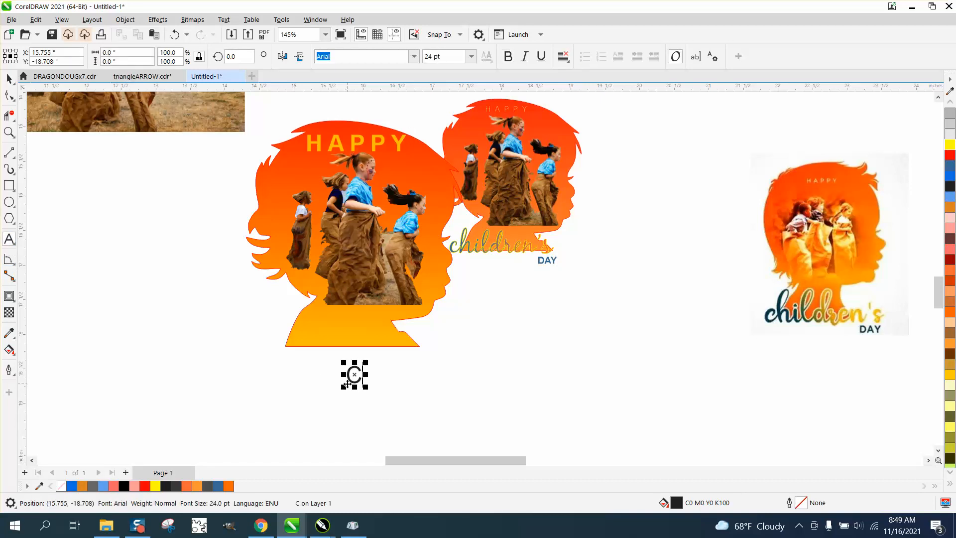
pyautogui.press('BackSpace')
pyautogui.write('ch')
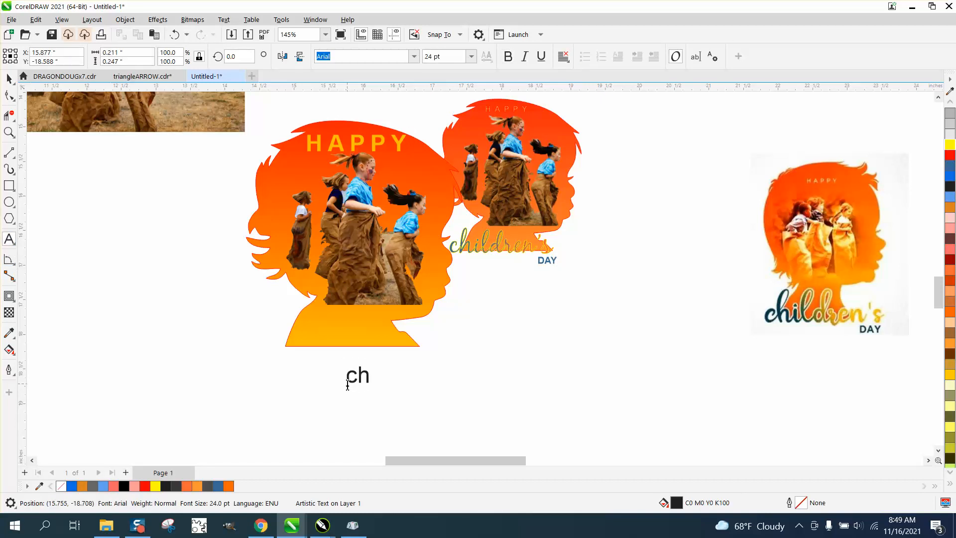
pyautogui.write('ildrens')
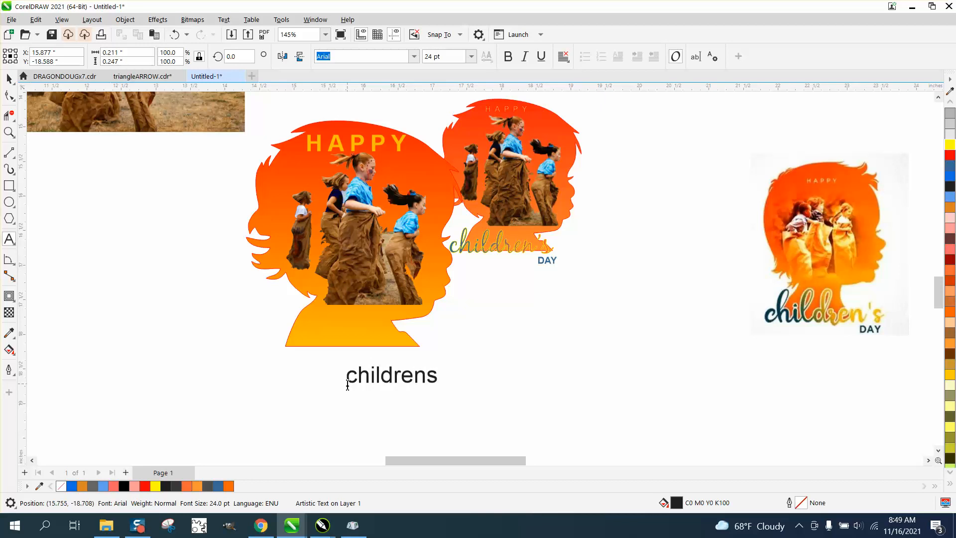
pyautogui.press('BackSpace')
pyautogui.write("'s")
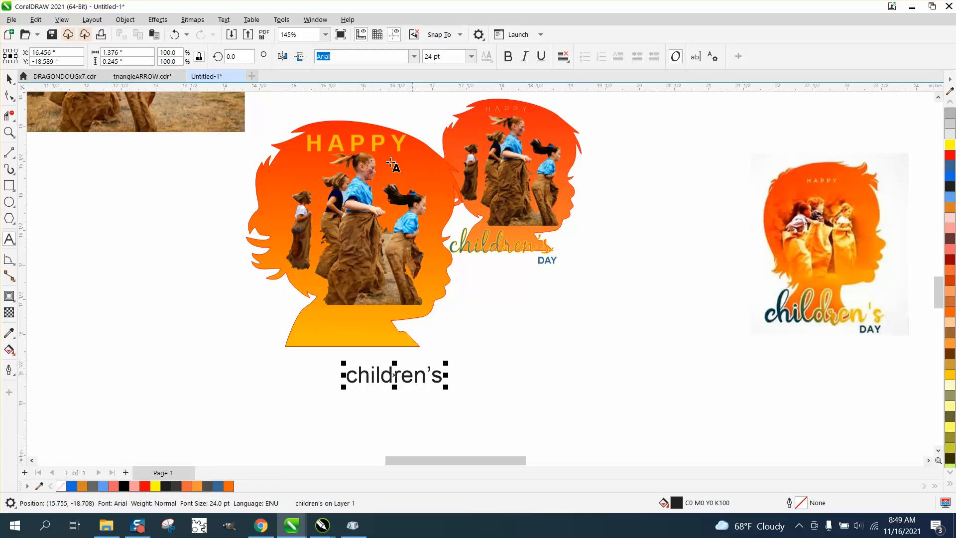
# Change the font of the new "children's" text to BlackJack
pyautogui.click(414, 56)
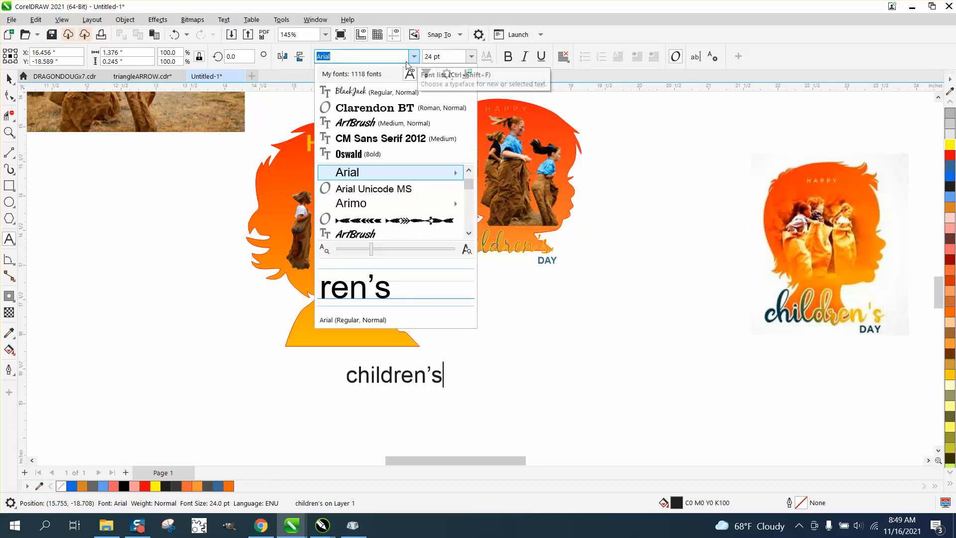
pyautogui.click(377, 95)
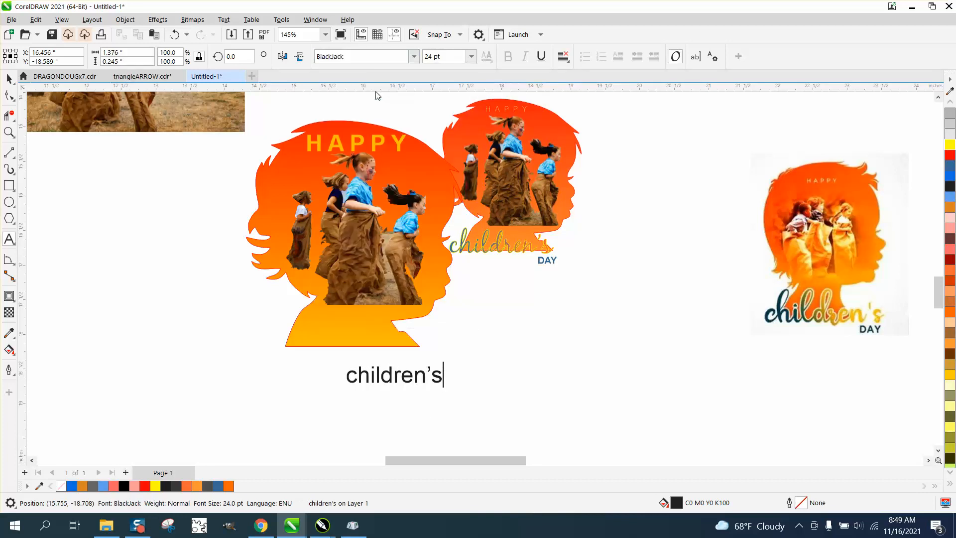
pyautogui.click(9, 78)
pyautogui.click(414, 56)
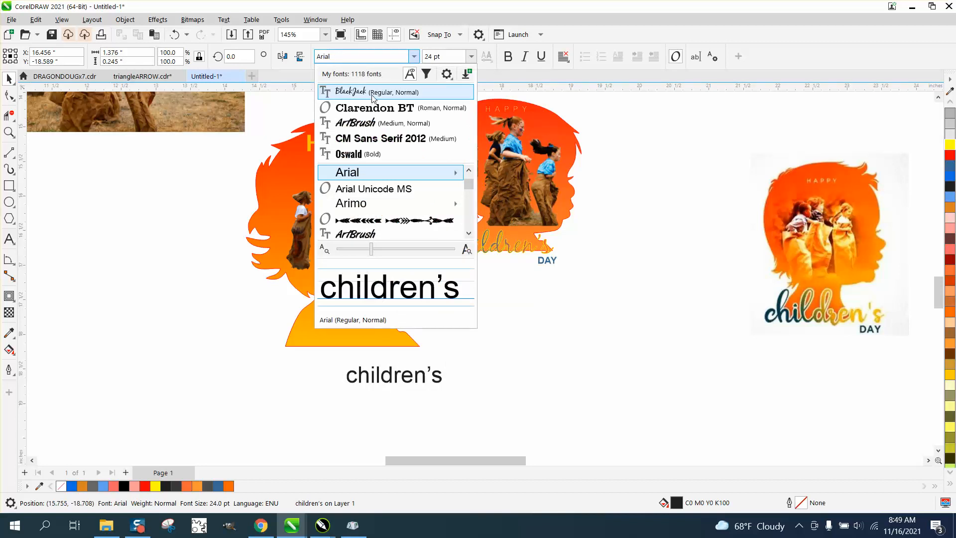
pyautogui.click(375, 95)
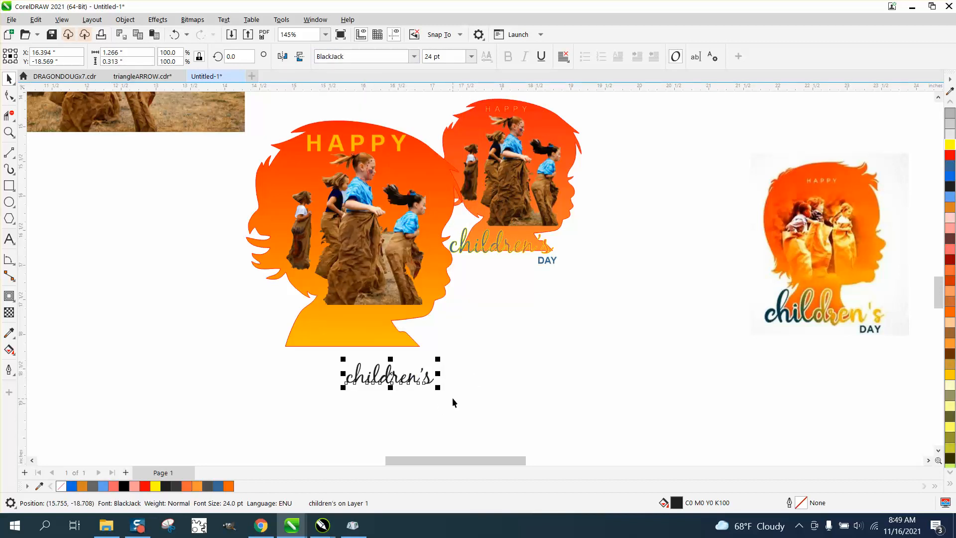
# Enlarge the "children's" text to about 38 pt and place it across the neck of the larger silhouette
pyautogui.moveTo(439, 388); pyautogui.dragTo(490, 402)
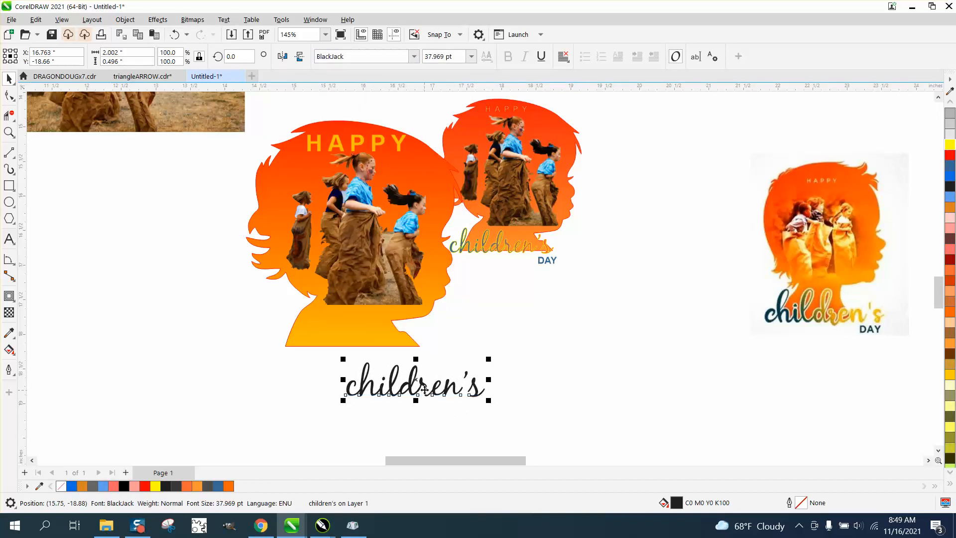
pyautogui.moveTo(424, 391); pyautogui.dragTo(354, 339)
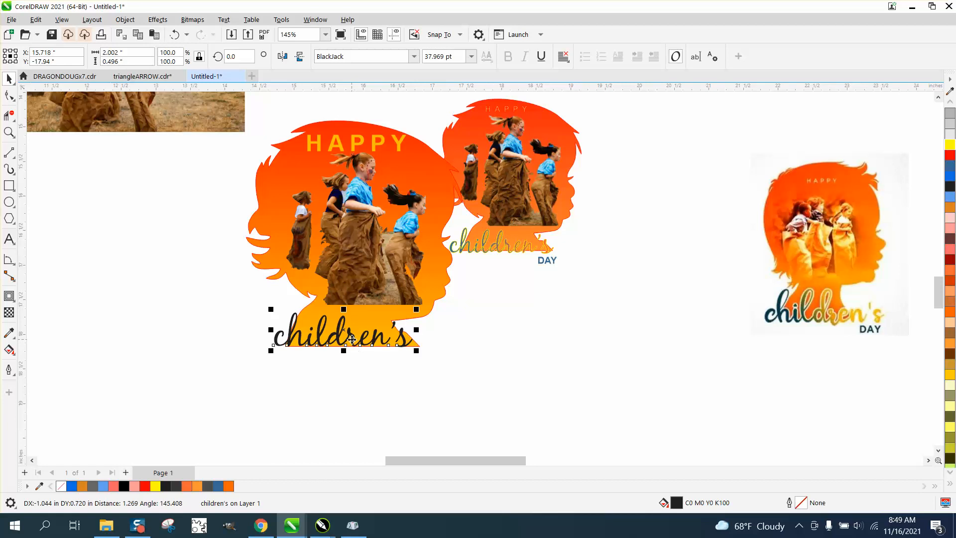
# Duplicate the "children's" text, then remove the copy's fill and give it a yellow (#FFFF00) outline
pyautogui.hotkey('ctrl', 'd')
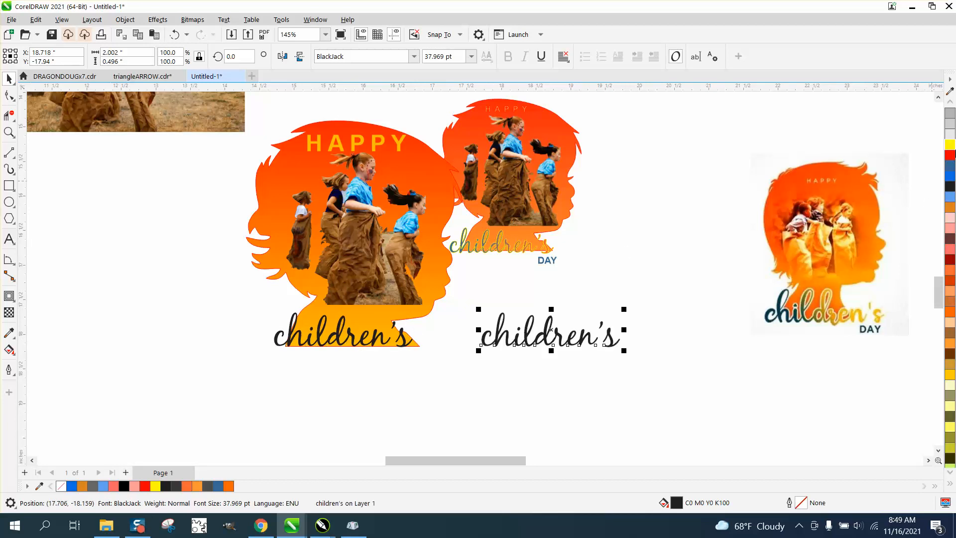
pyautogui.click(950, 104)
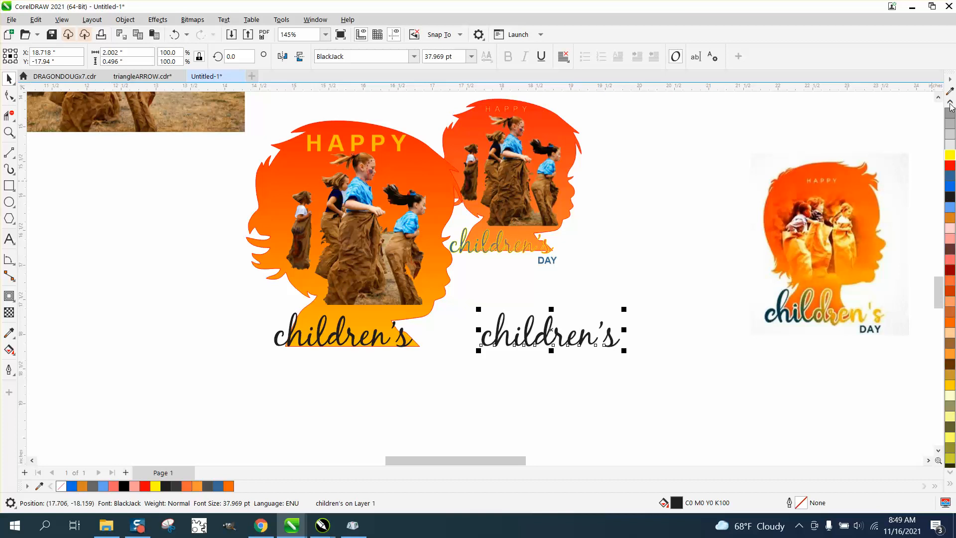
pyautogui.click(950, 104)
pyautogui.click(951, 103)
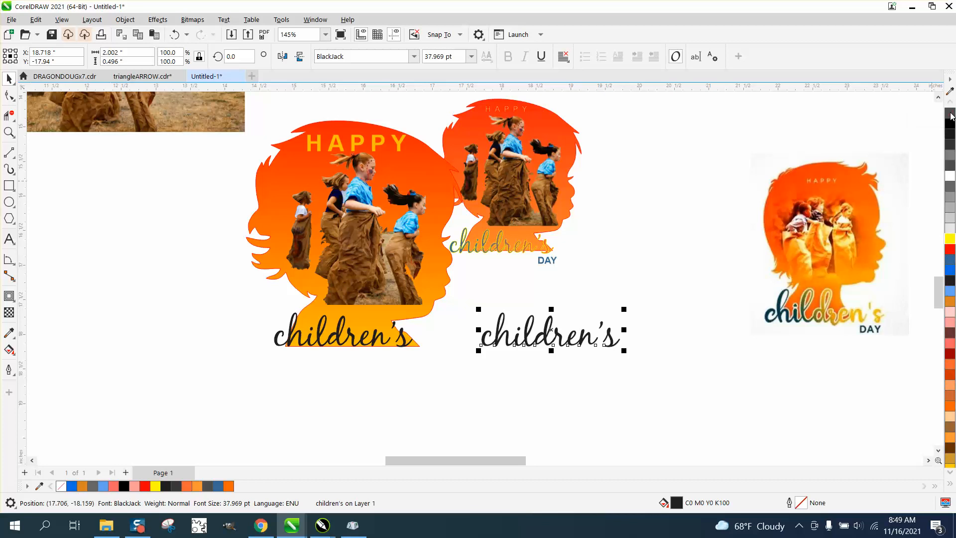
pyautogui.click(950, 113)
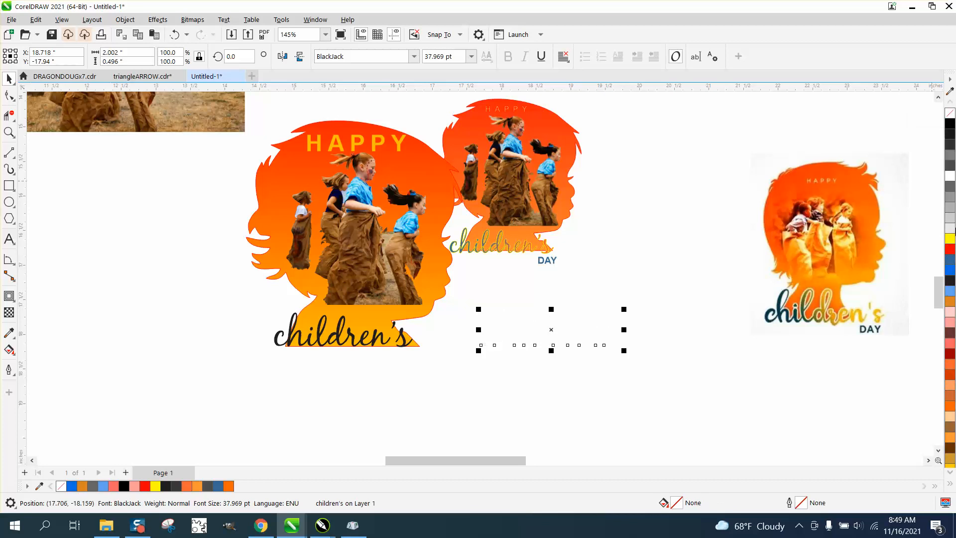
pyautogui.rightClick(948, 241)
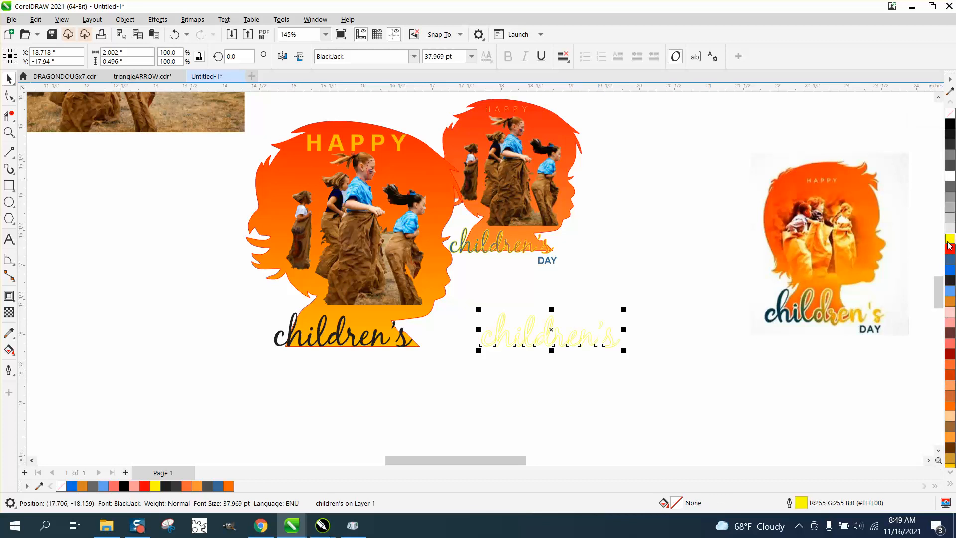
# Apply a horizontal fountain fill from blue to orange to the "children's" text on the silhouette with the Interactive Fill tool
pyautogui.click(342, 348)
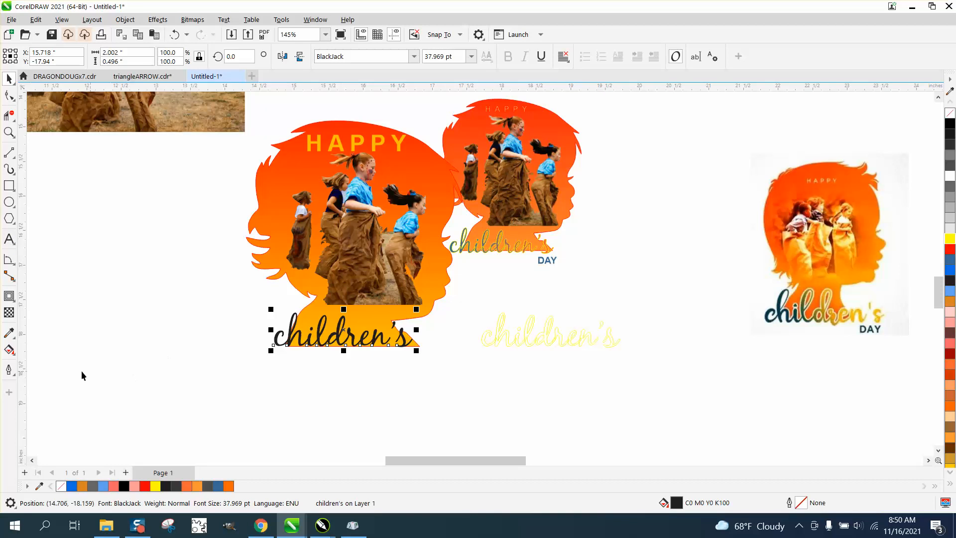
pyautogui.click(9, 349)
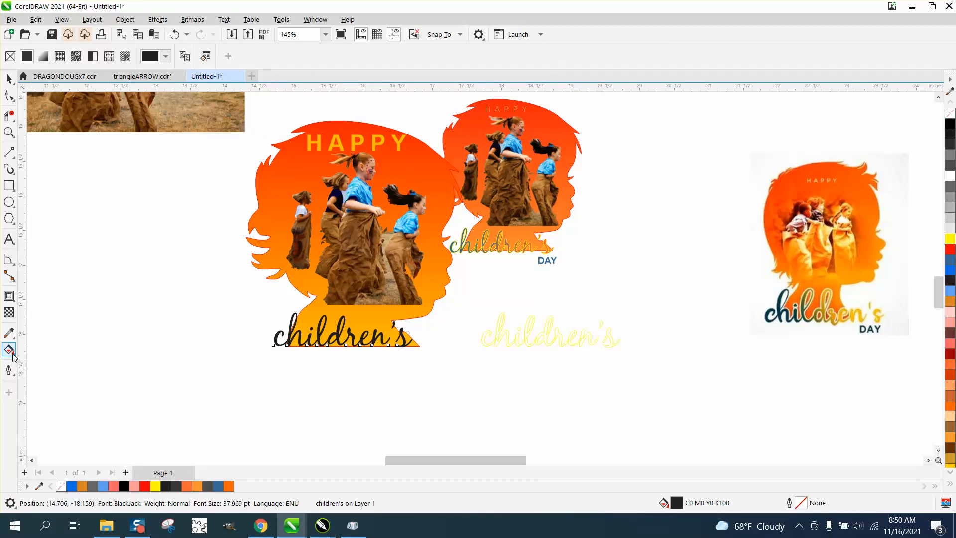
pyautogui.click(14, 353)
pyautogui.click(24, 357)
pyautogui.moveTo(276, 339); pyautogui.dragTo(409, 337)
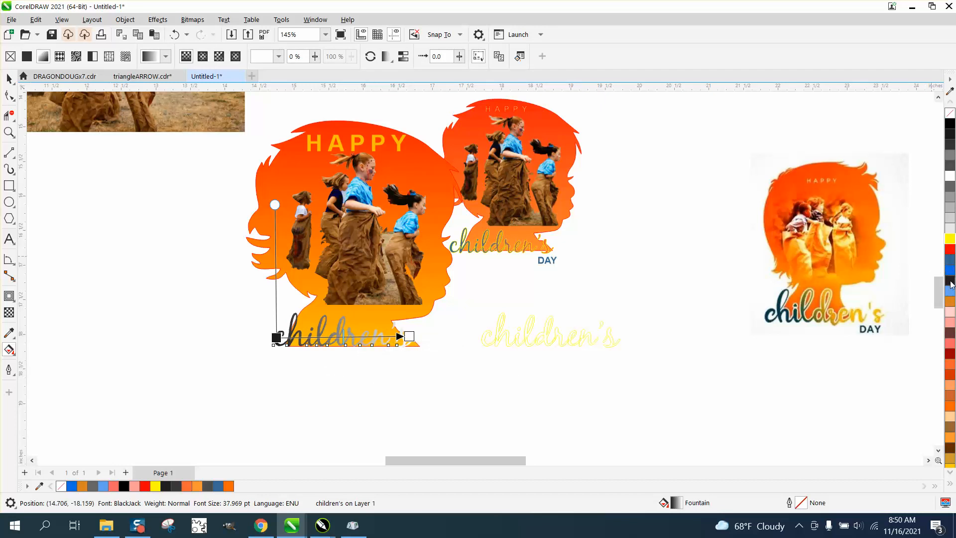
pyautogui.moveTo(953, 274); pyautogui.dragTo(277, 336)
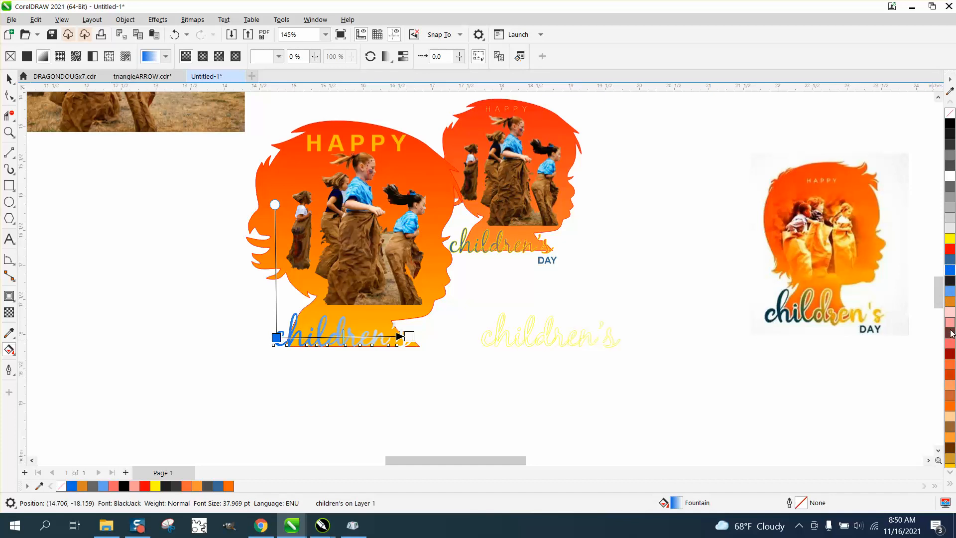
pyautogui.moveTo(950, 406); pyautogui.dragTo(410, 336)
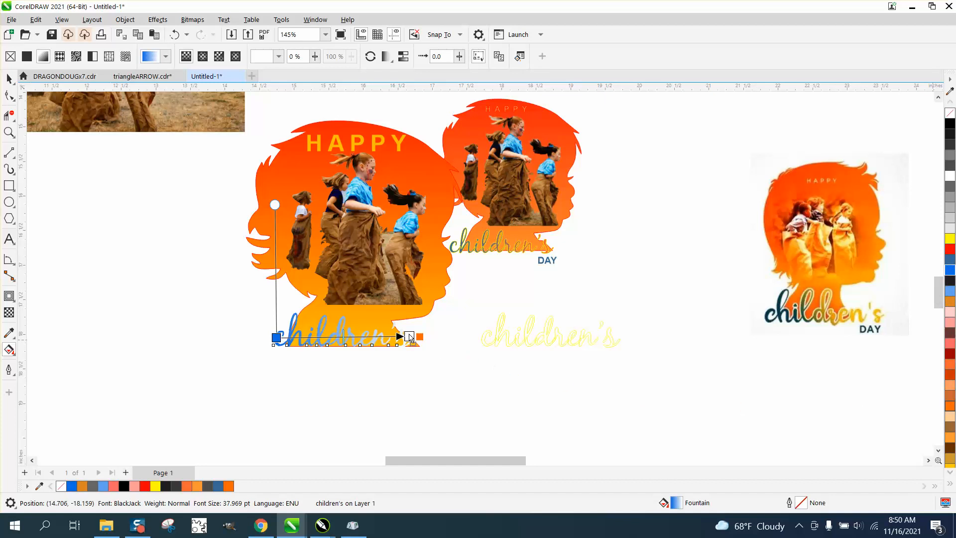
# Try the yellow-outlined "children's" copy over the gradient text by shifting it 3 inches left, and return it to its separate position
pyautogui.click(9, 78)
pyautogui.click(223, 238)
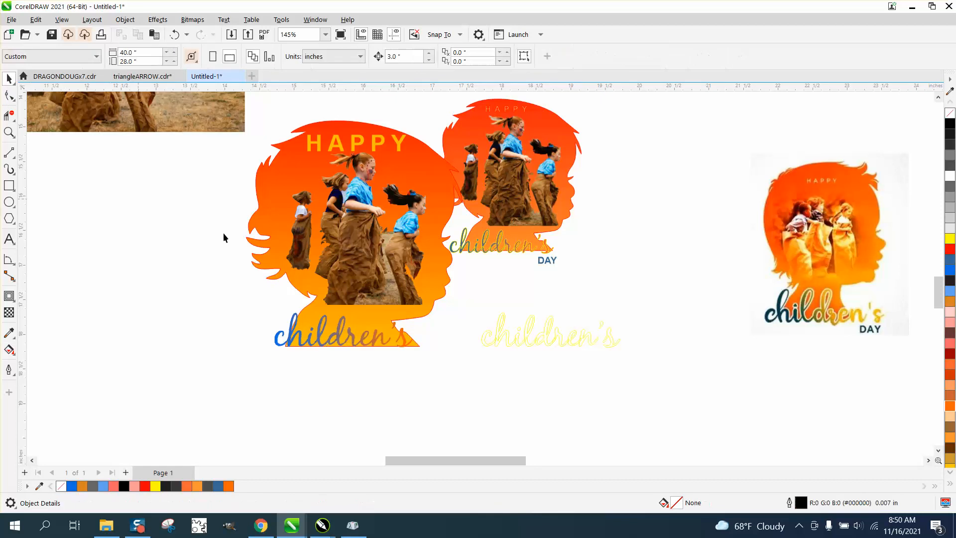
pyautogui.click(563, 341)
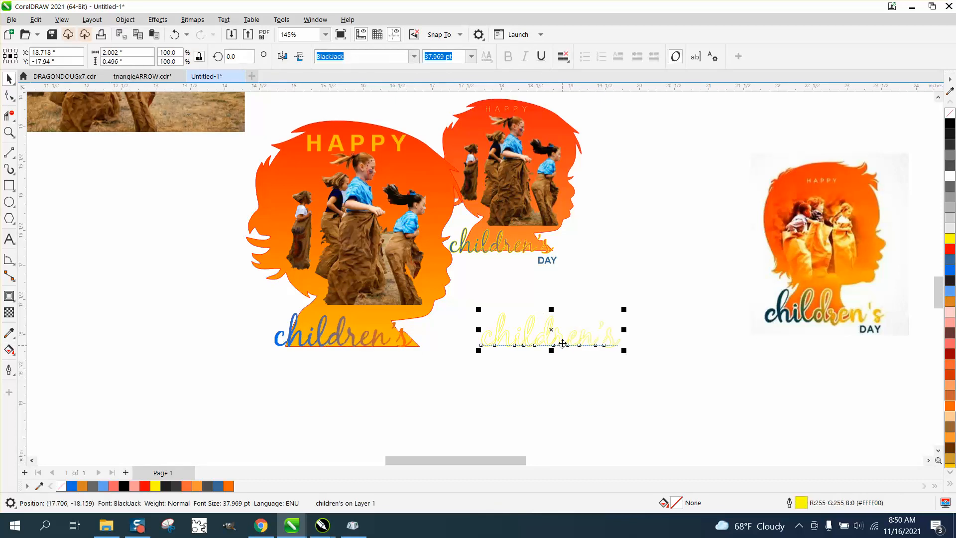
pyautogui.press('Left')
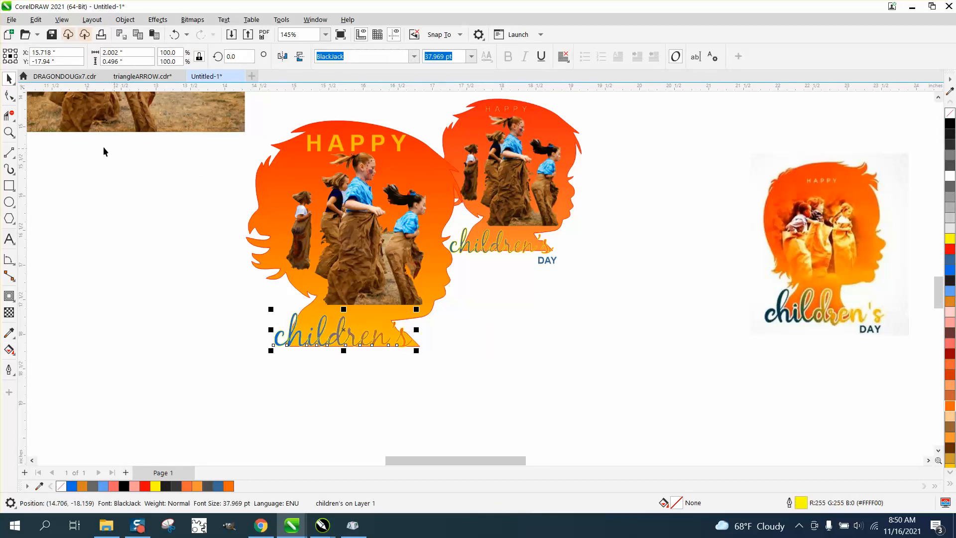
pyautogui.click(11, 133)
pyautogui.moveTo(249, 288); pyautogui.dragTo(473, 380)
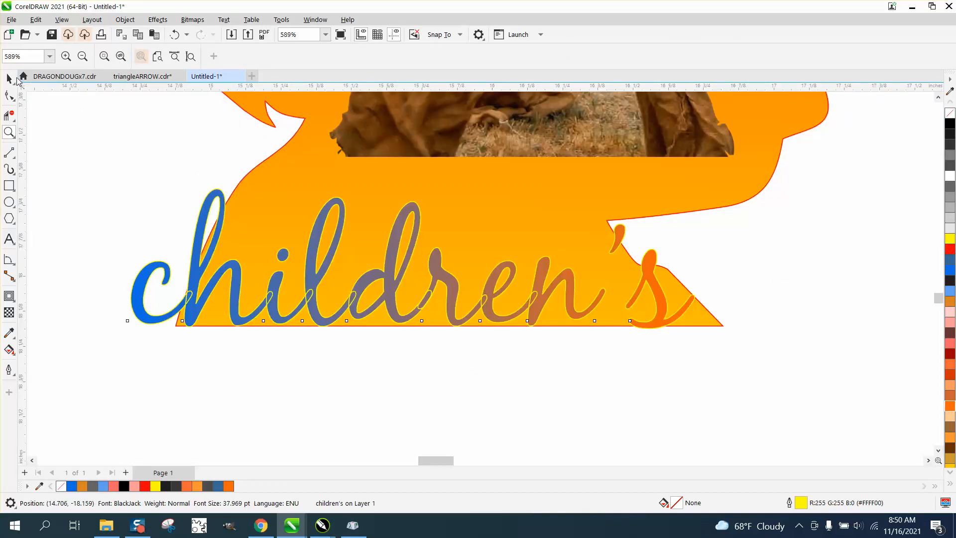
pyautogui.click(9, 78)
pyautogui.scroll(-1, 91, 109)
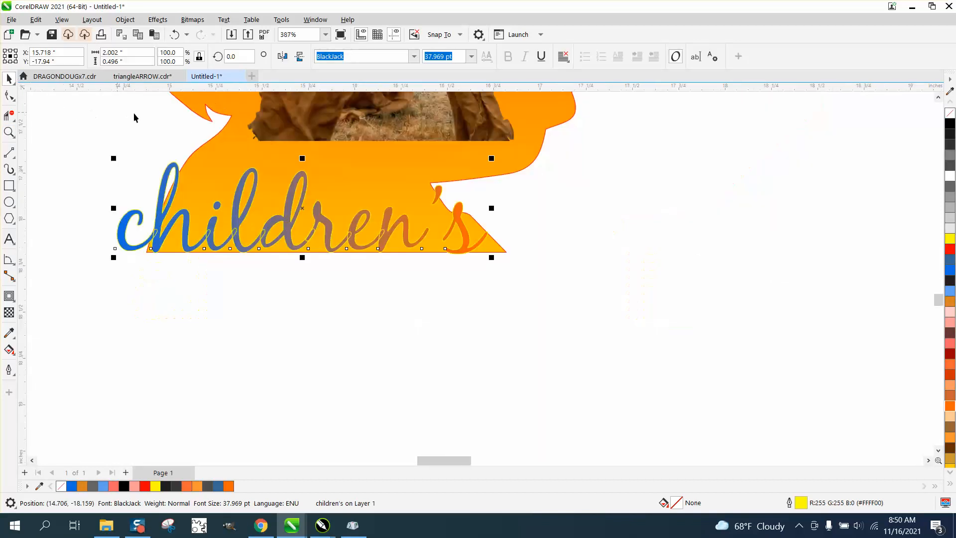
pyautogui.hotkey('ctrl', 'd')
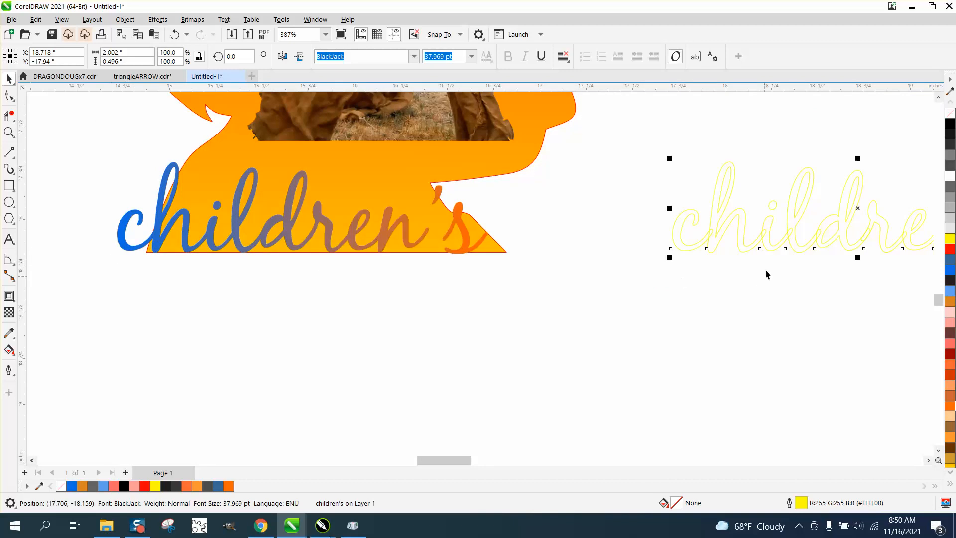
# Break the yellow-outlined "children's" copy apart into individual letters and select all of them
pyautogui.scroll(-1, 660, 234)
pyautogui.scroll(-1, 660, 230)
pyautogui.moveTo(655, 167); pyautogui.dragTo(887, 283)
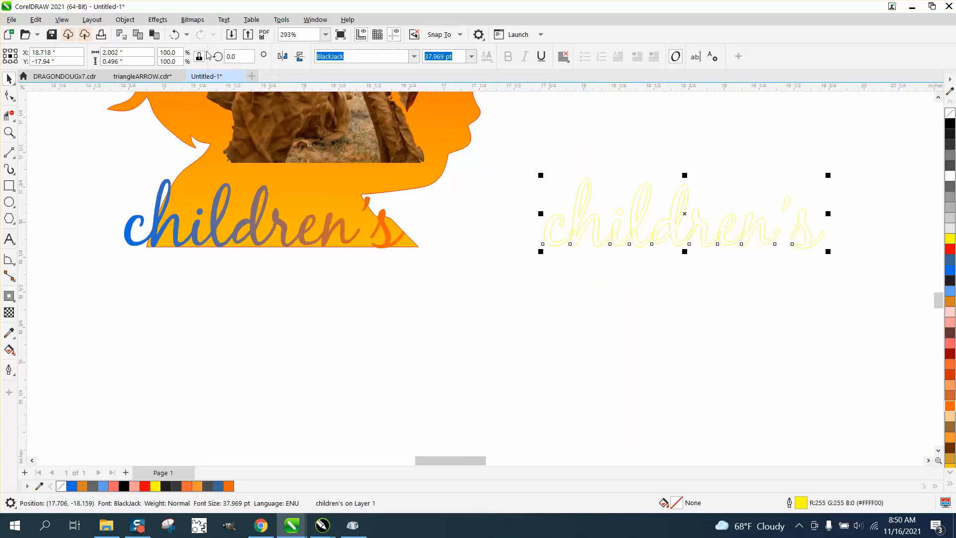
pyautogui.click(125, 19)
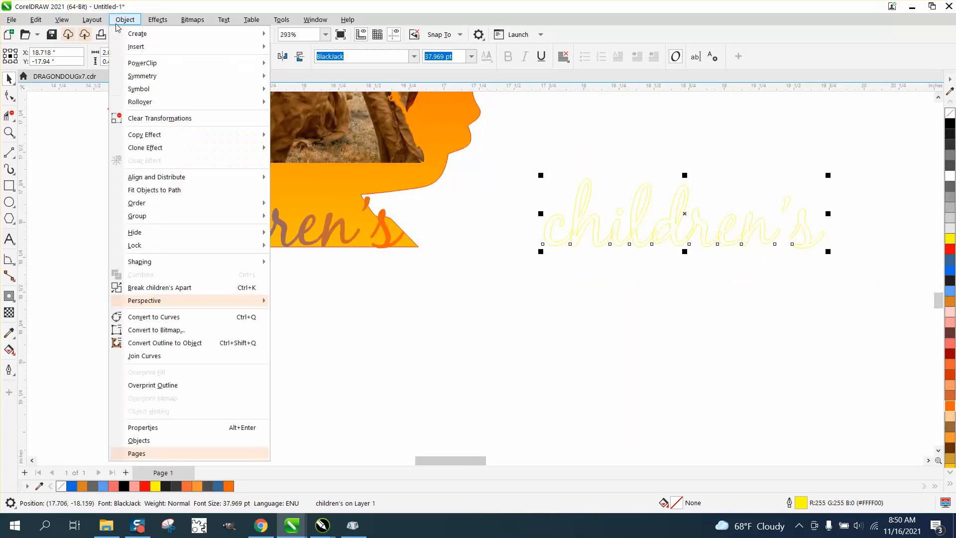
pyautogui.click(160, 291)
pyautogui.moveTo(524, 165); pyautogui.dragTo(782, 258)
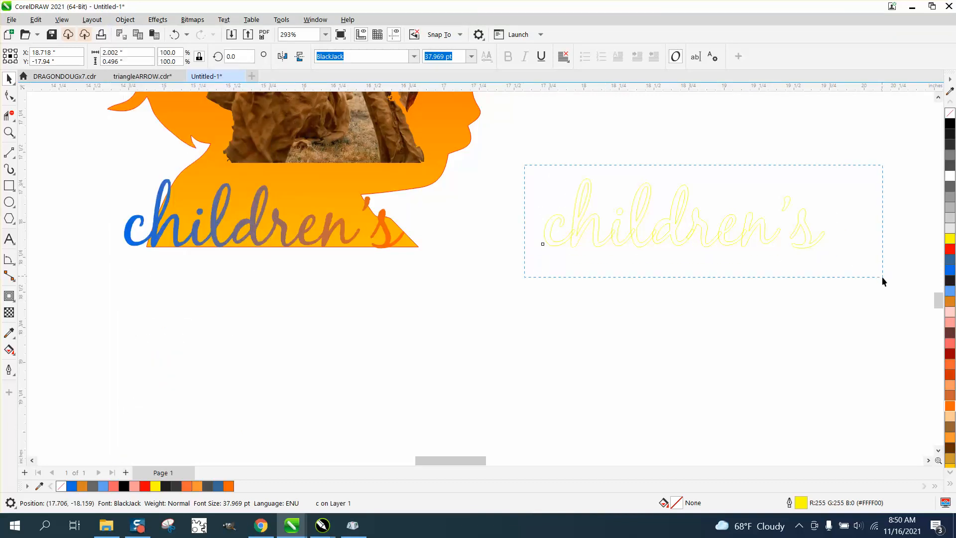
pyautogui.moveTo(882, 277); pyautogui.dragTo(882, 277)
# Convert the separate yellow-outlined letters to curves and weld them into a single shape
pyautogui.click(125, 20)
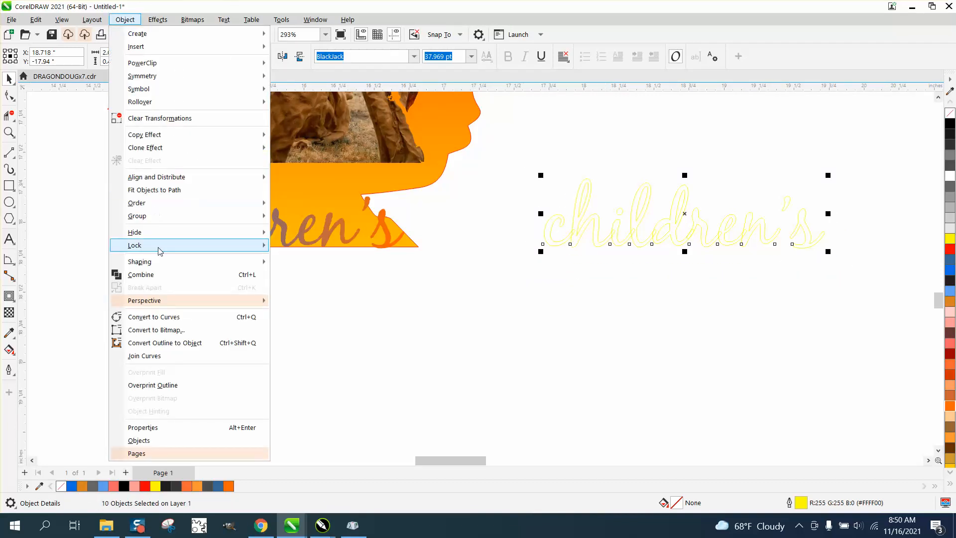
pyautogui.click(215, 318)
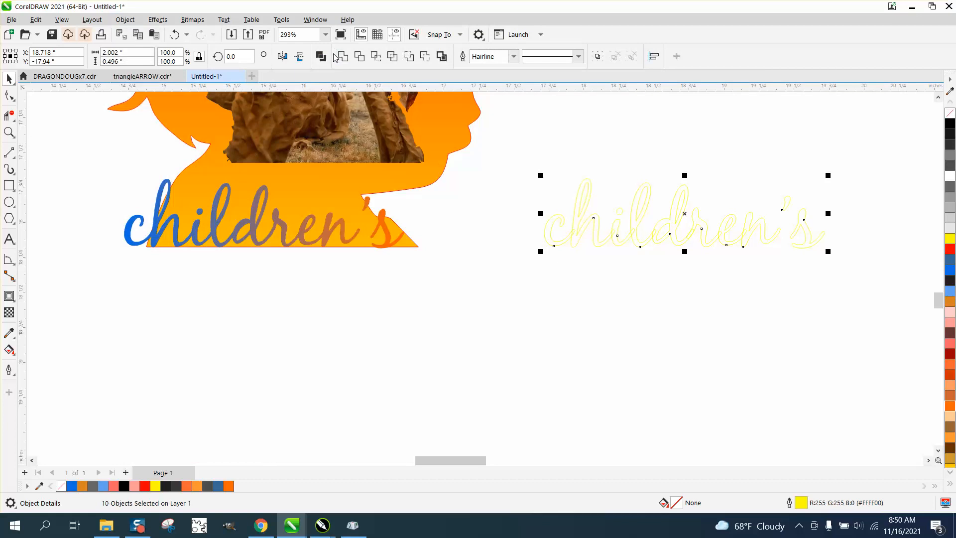
pyautogui.click(336, 57)
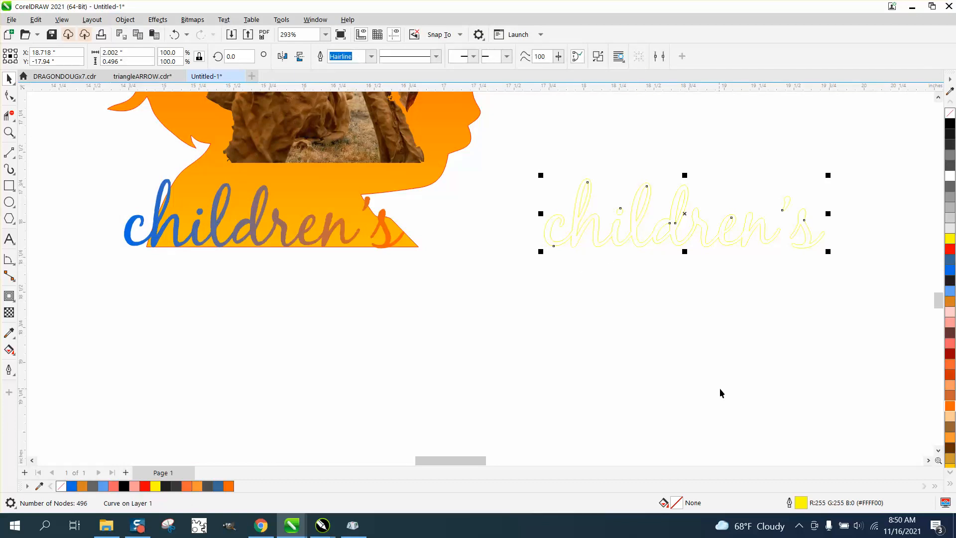
# Set the outline width of the welded yellow lettering to 0.028 in
pyautogui.click(371, 57)
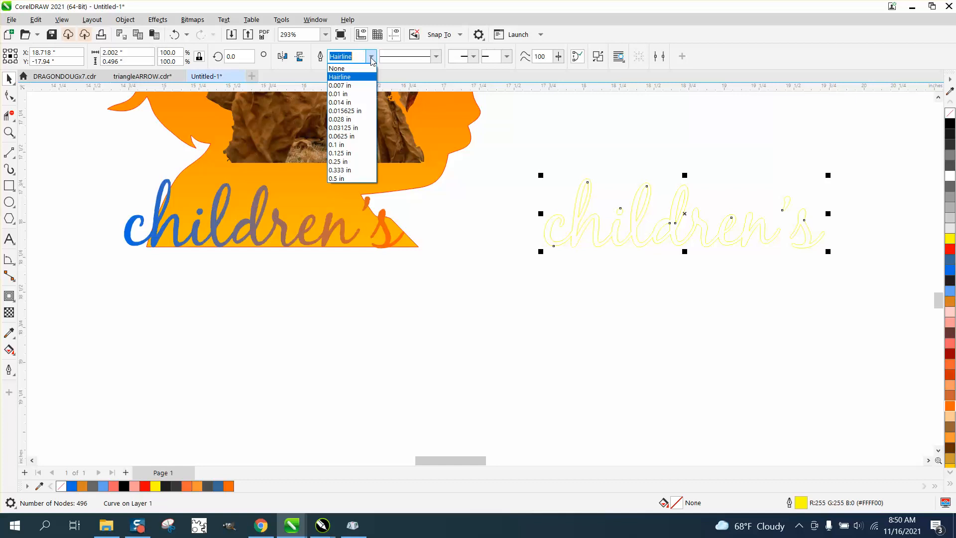
pyautogui.click(340, 145)
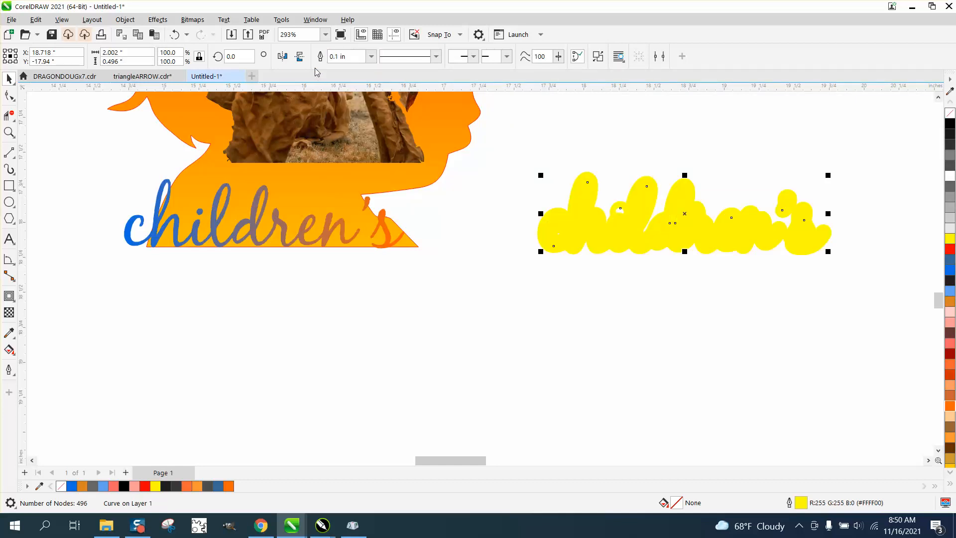
pyautogui.click(371, 56)
pyautogui.click(341, 120)
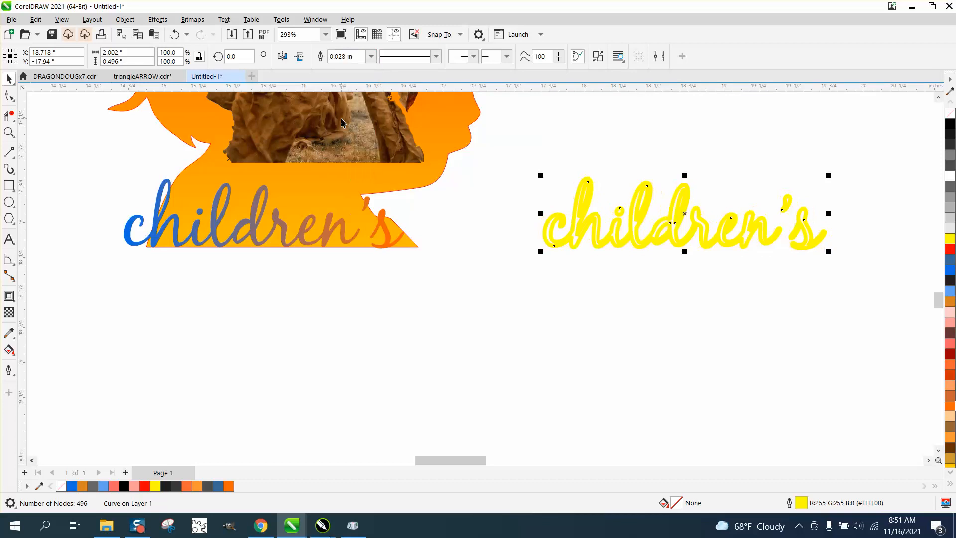
# Move the welded yellow outline 3 inches left over the gradient "children's" text and send it to the back
pyautogui.press('Left')
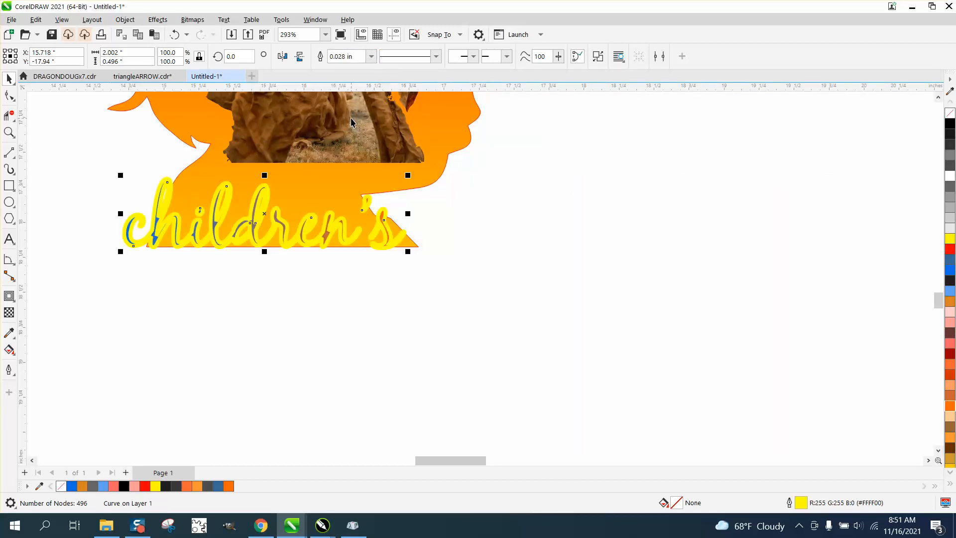
pyautogui.click(126, 20)
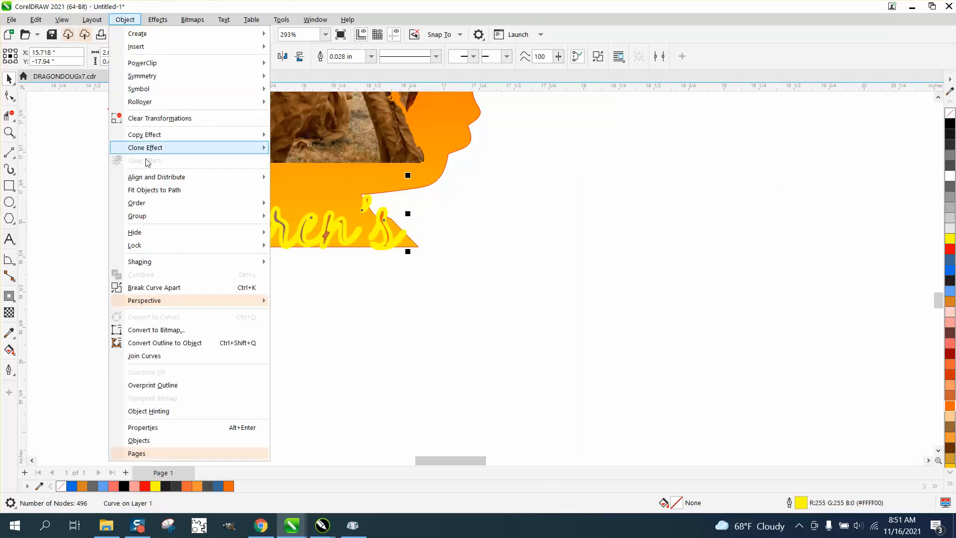
pyautogui.moveTo(147, 205)
pyautogui.click(305, 215)
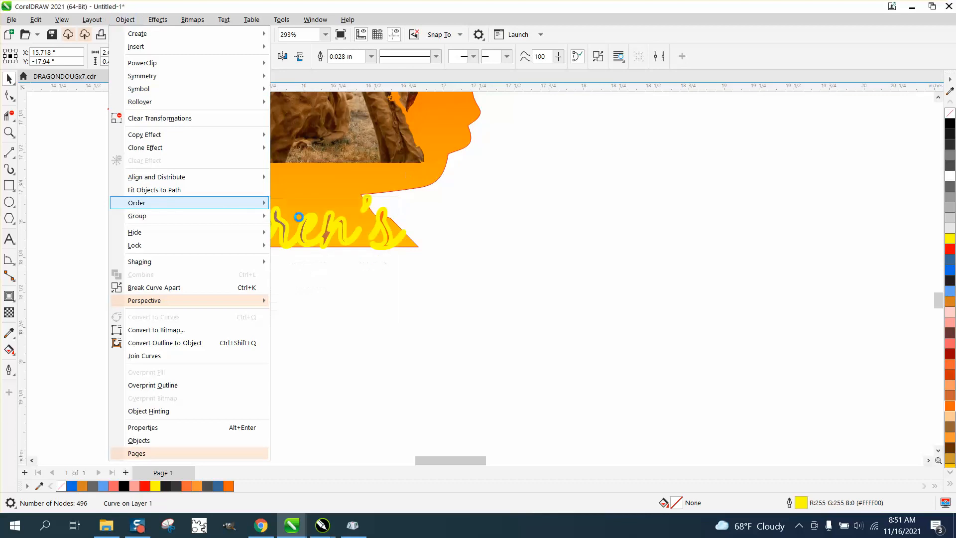
pyautogui.click(9, 132)
pyautogui.moveTo(144, 172); pyautogui.dragTo(419, 315)
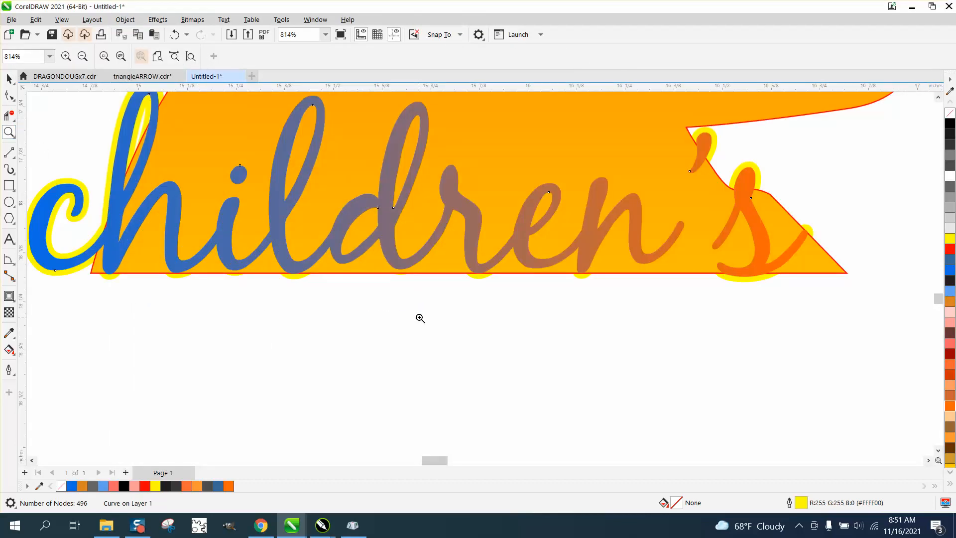
pyautogui.scroll(-2, 420, 318)
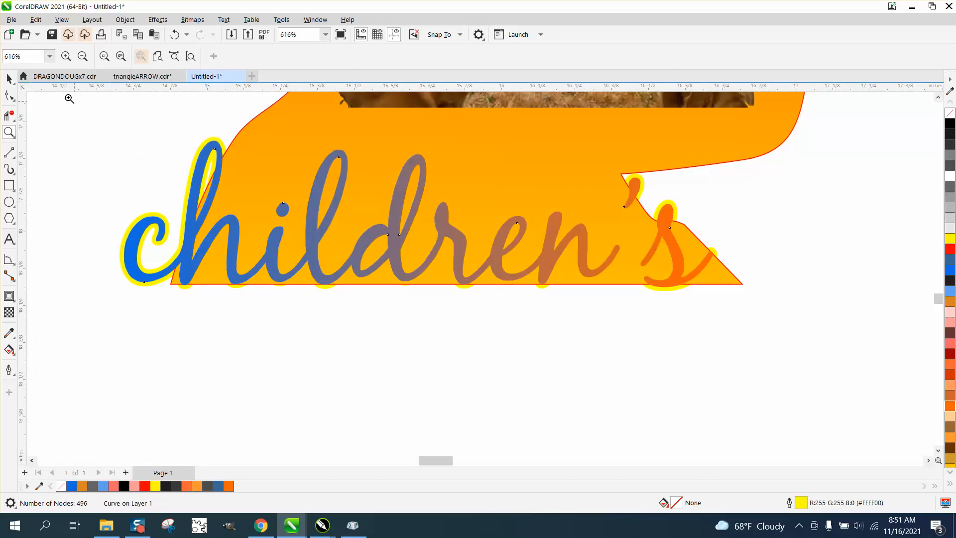
pyautogui.press('space')
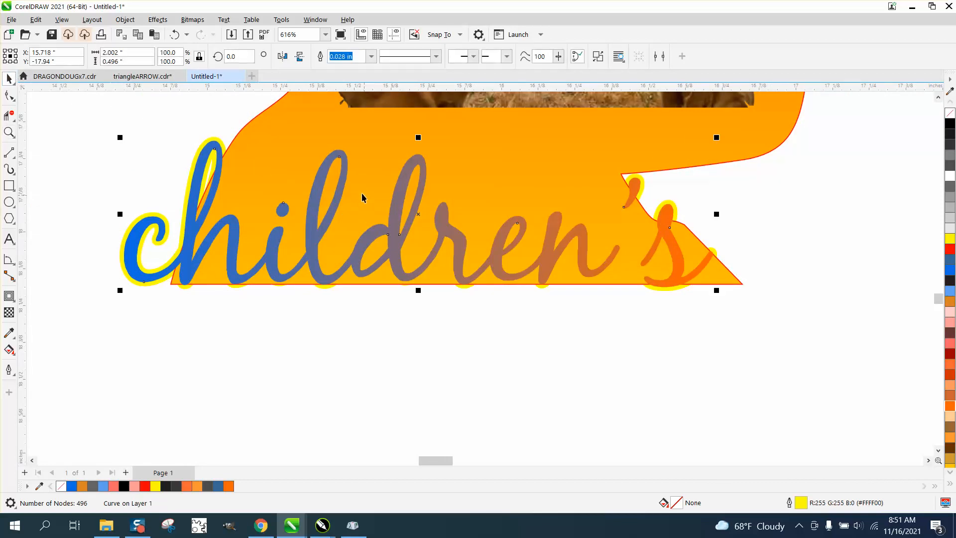
# Move the yellow outline and the gradient "children's" text 3 inches down, clear of the silhouette
pyautogui.scroll(-1, 396, 214)
pyautogui.press('Down')
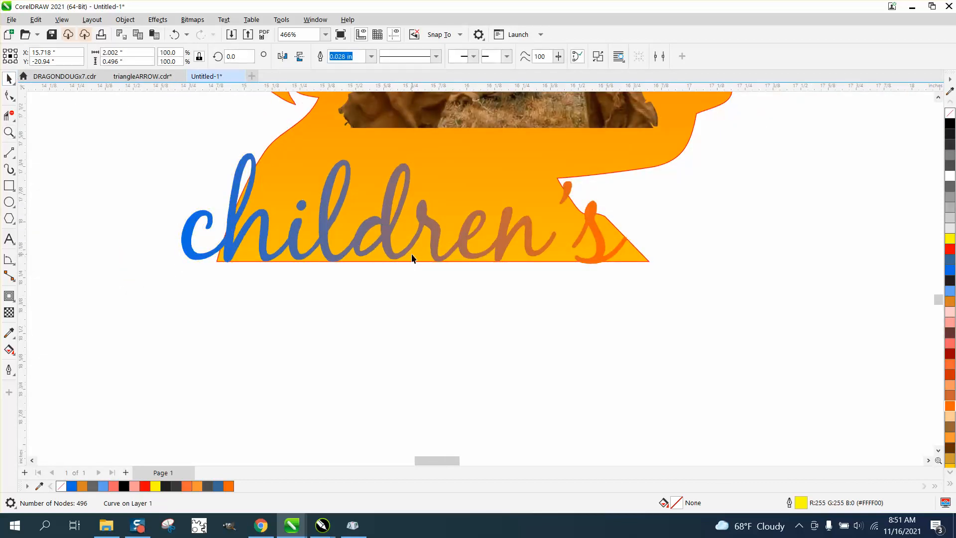
pyautogui.click(385, 244)
pyautogui.press('Down')
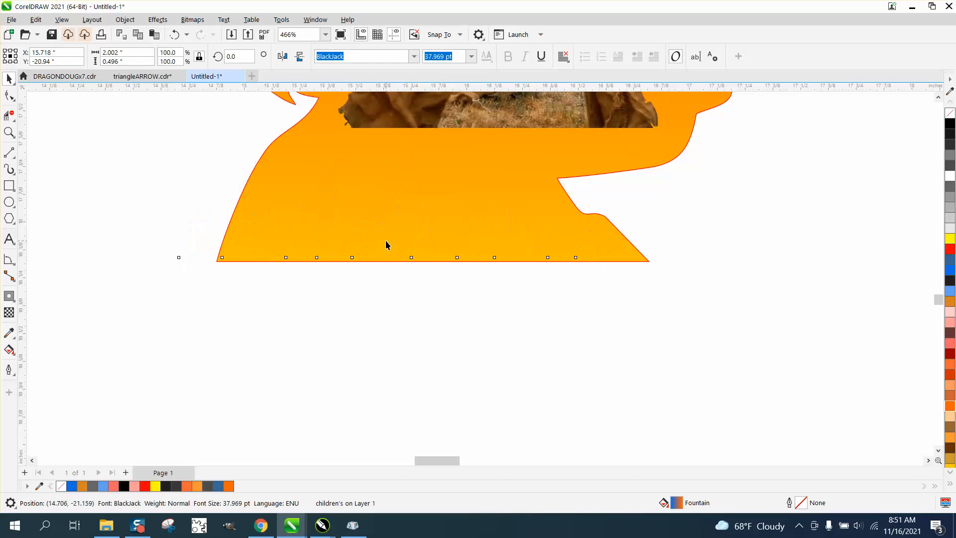
pyautogui.scroll(-3, 355, 244)
pyautogui.scroll(-1, 354, 240)
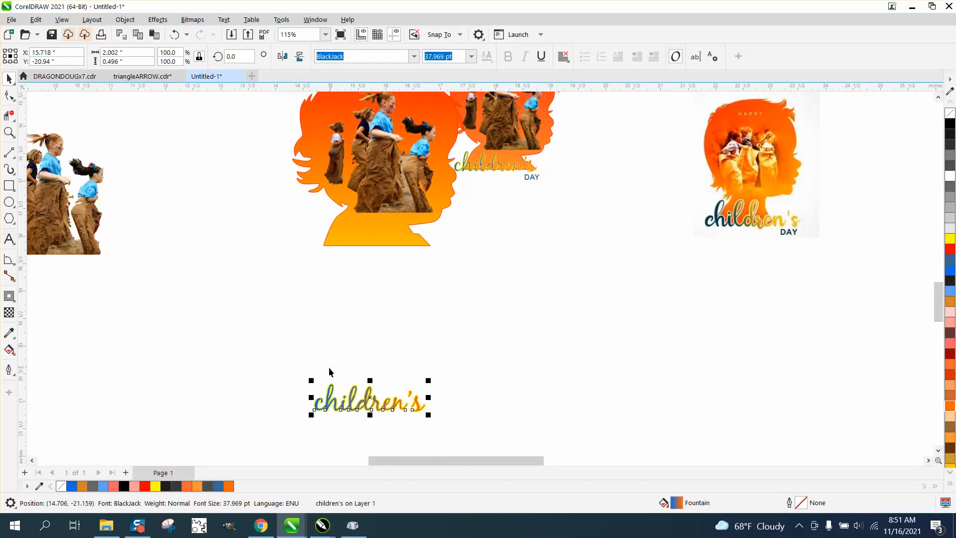
# Group the gradient "children's" text with its yellow outline
pyautogui.moveTo(491, 427); pyautogui.dragTo(491, 432)
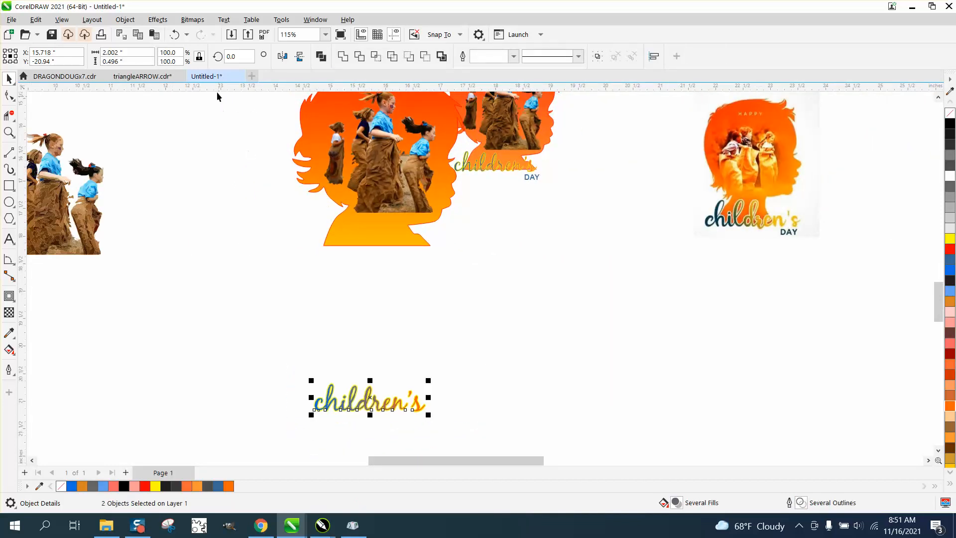
pyautogui.click(134, 22)
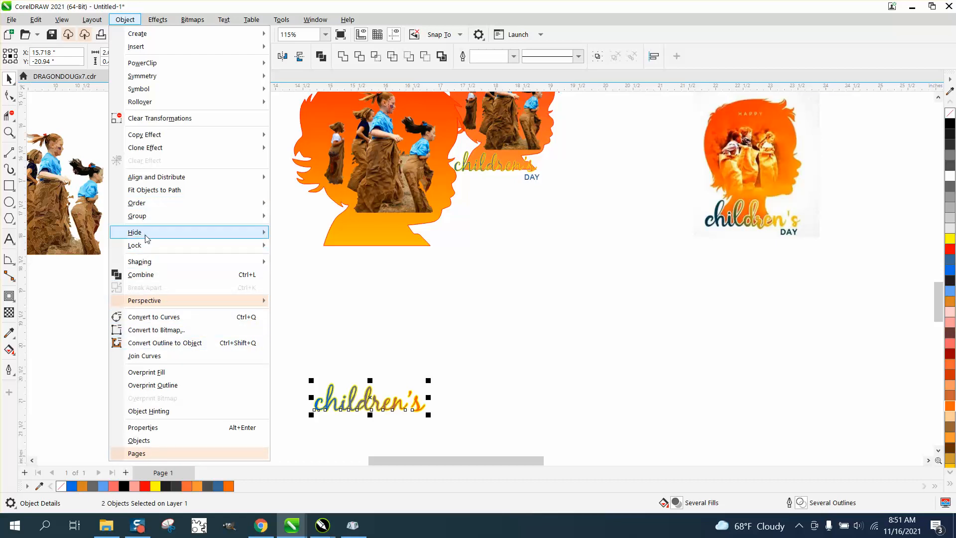
pyautogui.moveTo(145, 215)
pyautogui.click(289, 218)
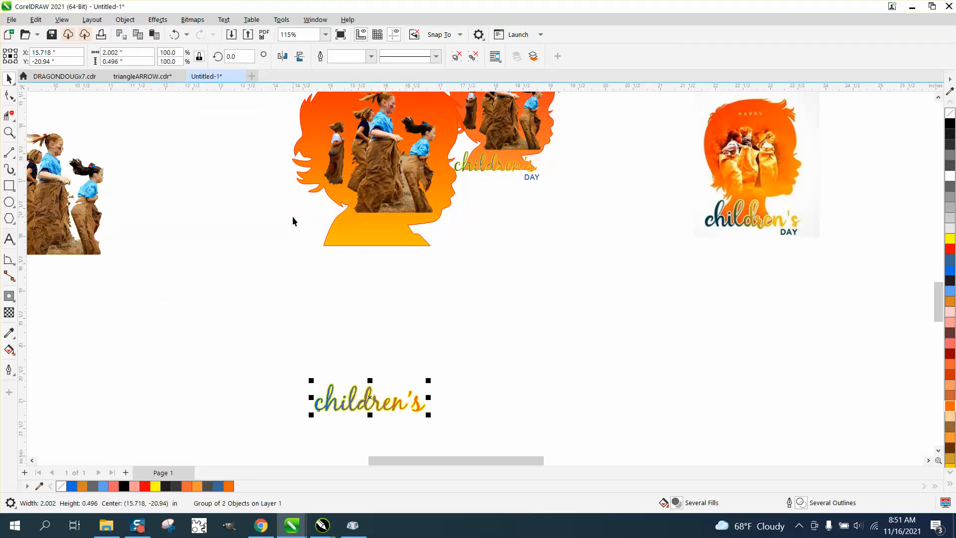
# Move the grouped "children's" lettering 3 inches up onto the neck of the larger silhouette, in front of it
pyautogui.press('Up')
pyautogui.click(9, 133)
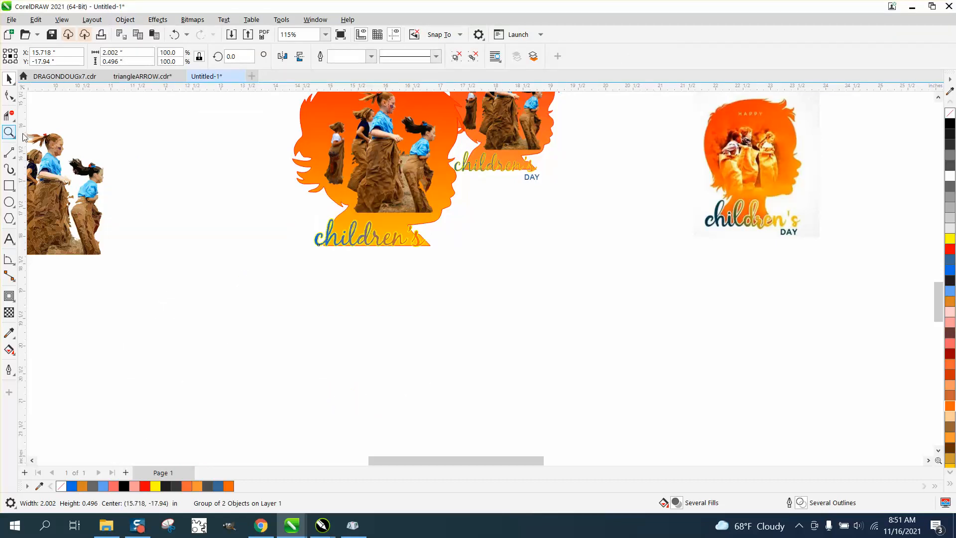
pyautogui.moveTo(298, 195); pyautogui.dragTo(477, 292)
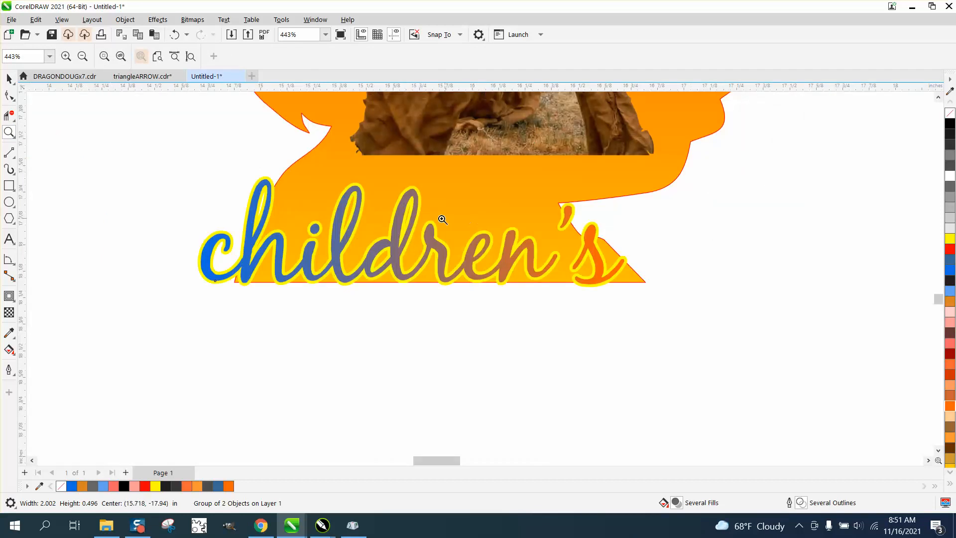
pyautogui.scroll(-3, 416, 239)
pyautogui.scroll(-3, 629, 174)
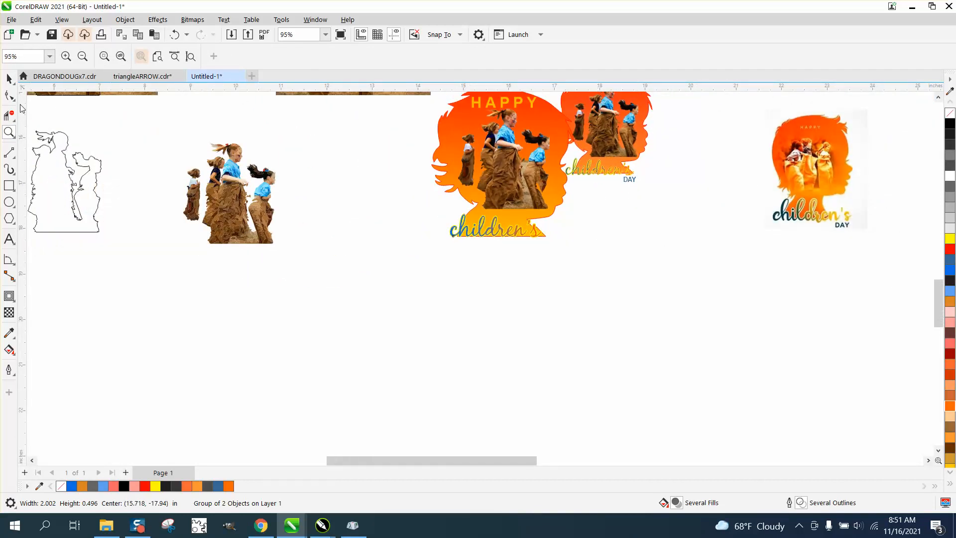
# Try moving the smaller design's children cut-out and head silhouette away from the larger design, and undo both moves
pyautogui.click(9, 78)
pyautogui.moveTo(639, 145); pyautogui.dragTo(681, 179)
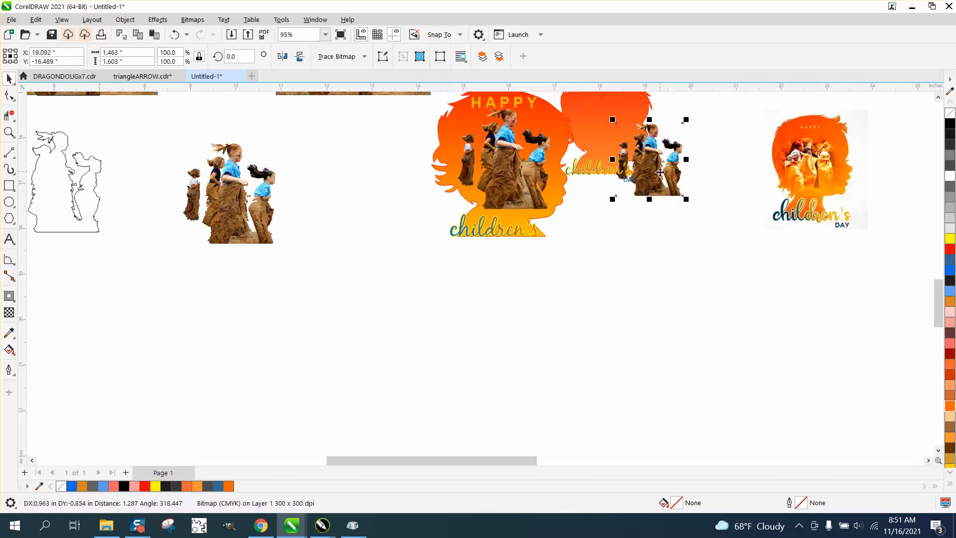
pyautogui.moveTo(605, 121); pyautogui.dragTo(657, 171)
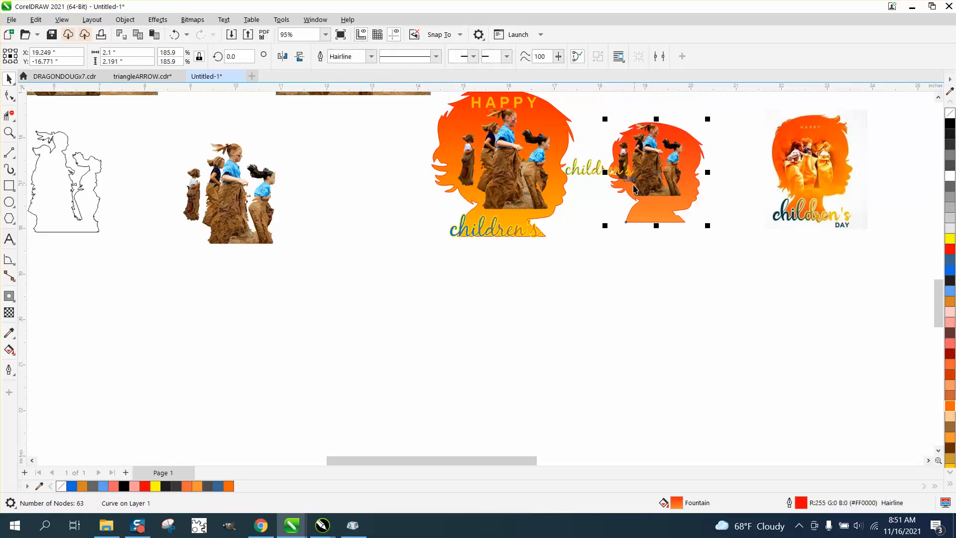
pyautogui.click(174, 34)
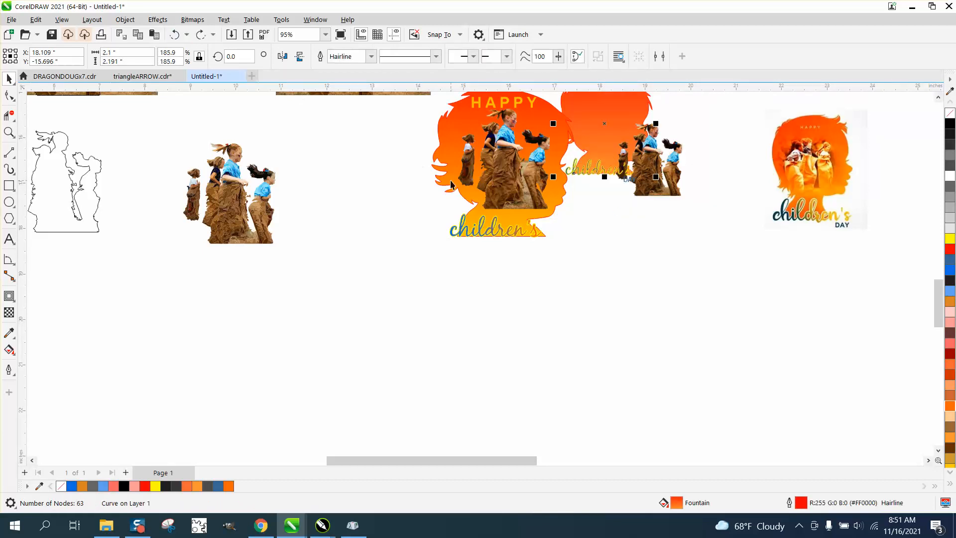
pyautogui.click(174, 34)
# Move the sack-race photo nearest the large silhouette about 3.1 inches left and 0.8 inches down, away from the design
pyautogui.scroll(-1, 420, 291)
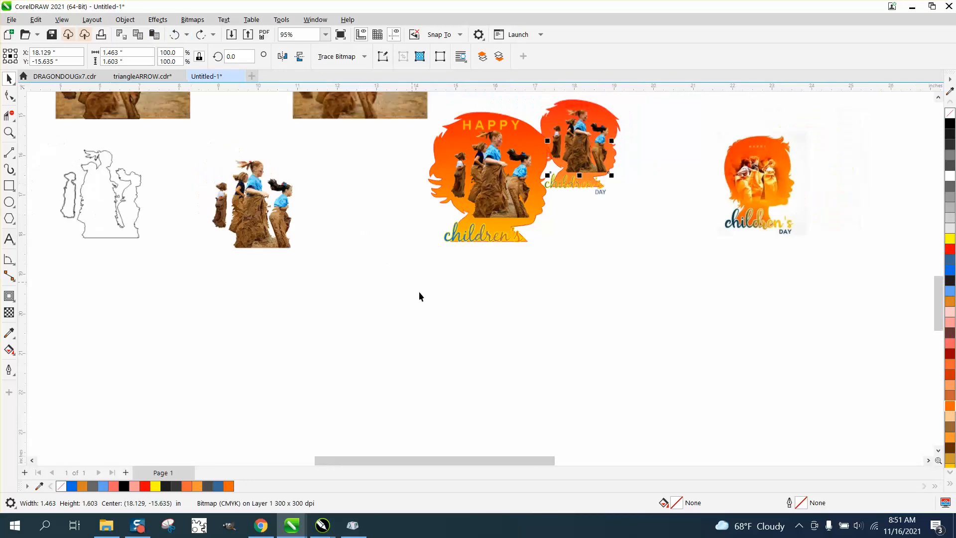
pyautogui.moveTo(423, 115); pyautogui.dragTo(315, 144)
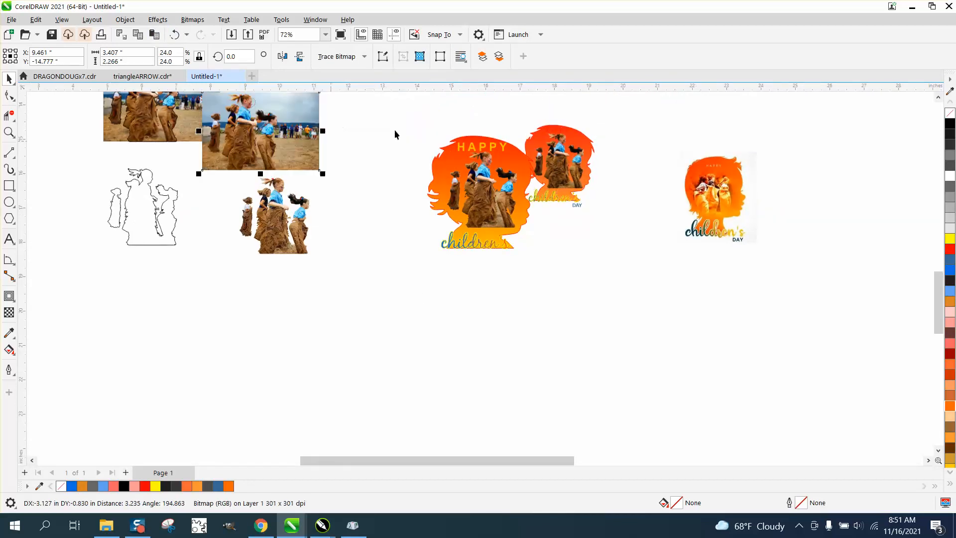
# Move the larger design's silhouette, children cut-out and lettering together down and slightly left, clear of the smaller design, centred at about X 15.12, Y -18.39 inches
pyautogui.moveTo(394, 130); pyautogui.dragTo(539, 263)
pyautogui.moveTo(492, 199); pyautogui.dragTo(465, 263)
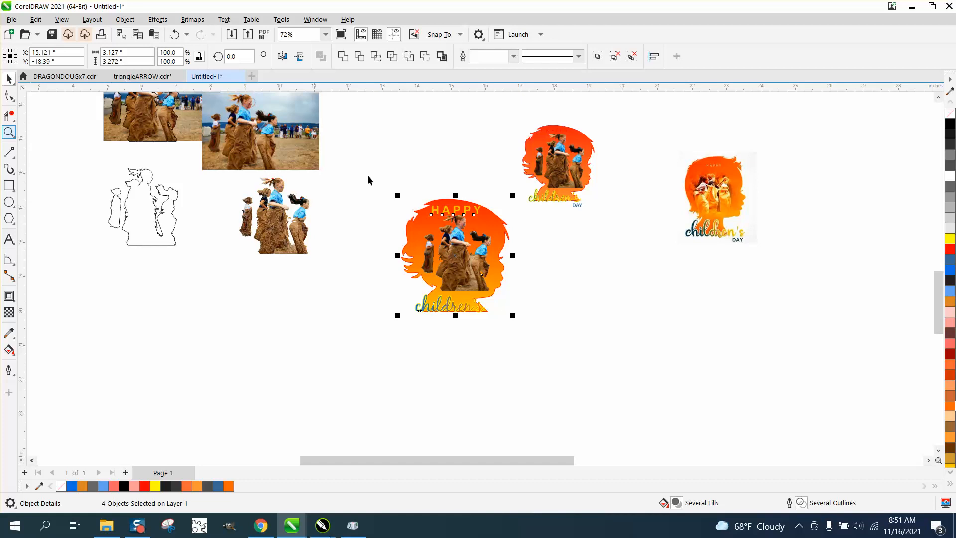
# Examine the larger design up close, checking its lettering, children cut-out and silhouette against the reference picture
pyautogui.click(9, 132)
pyautogui.click(35, 132)
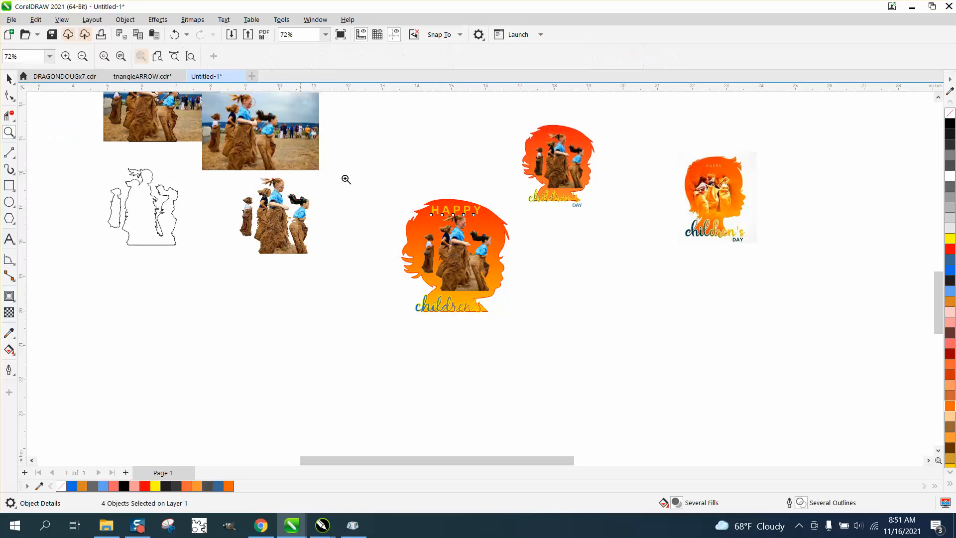
pyautogui.click(462, 269)
pyautogui.click(9, 79)
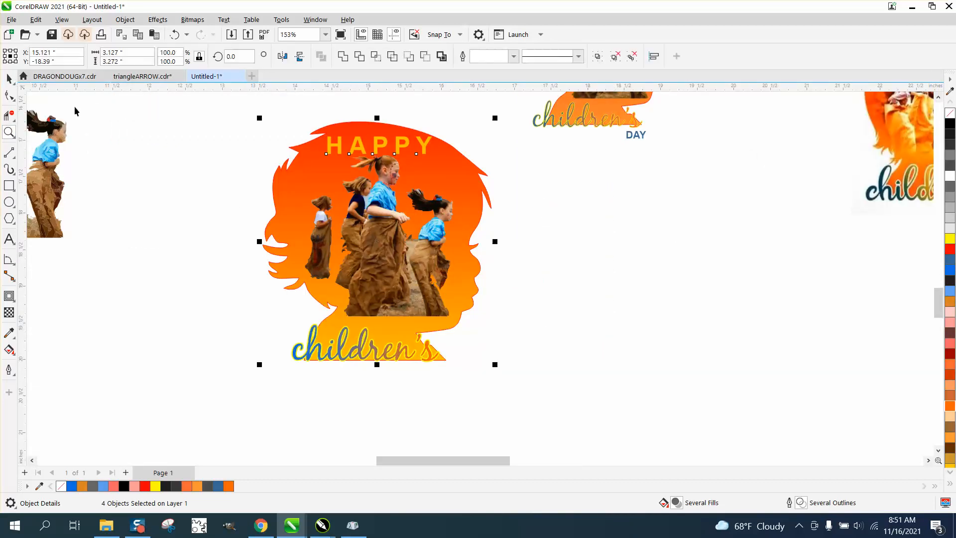
pyautogui.click(198, 156)
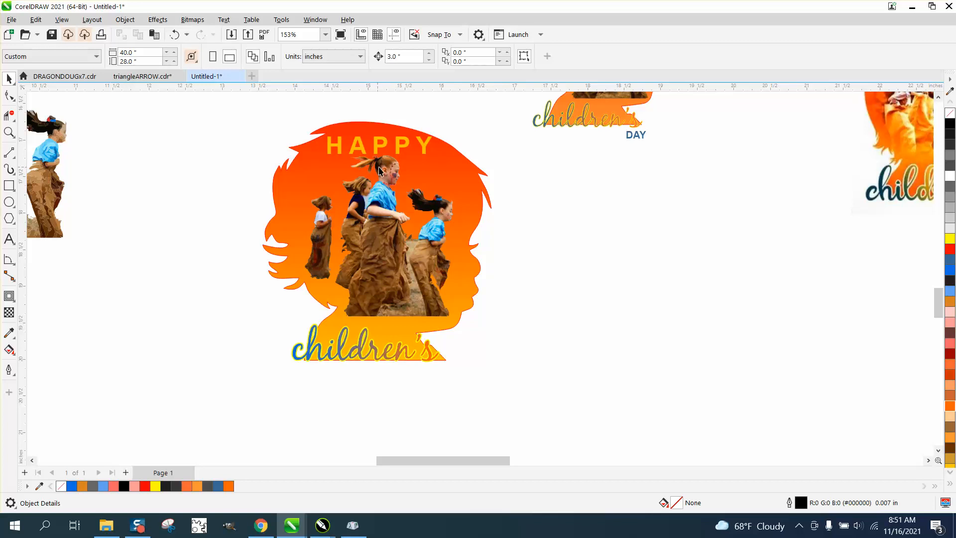
pyautogui.scroll(-1, 406, 194)
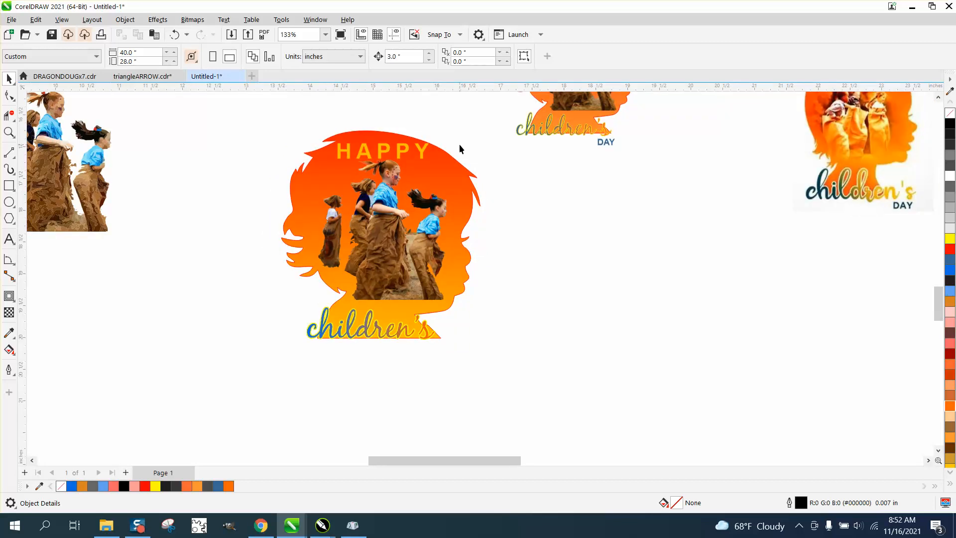
pyautogui.scroll(-1, 461, 150)
pyautogui.scroll(-1, 440, 169)
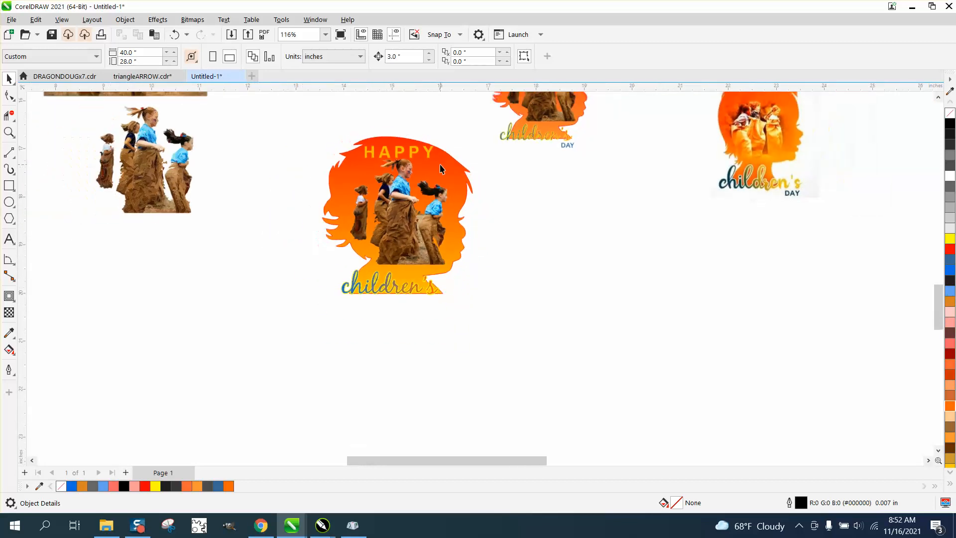
pyautogui.scroll(-1, 446, 169)
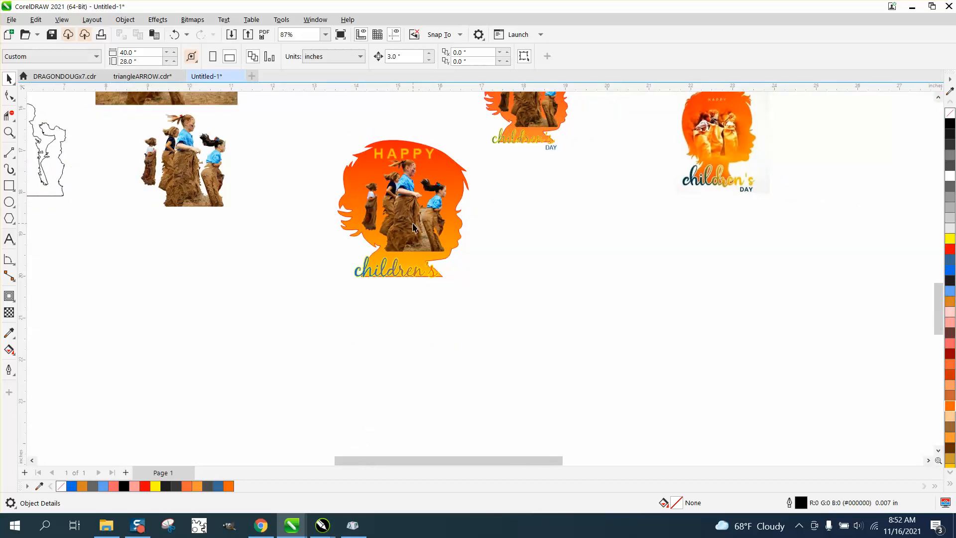
# Select the sack-racing children cut-out inside the larger head silhouette
pyautogui.click(412, 224)
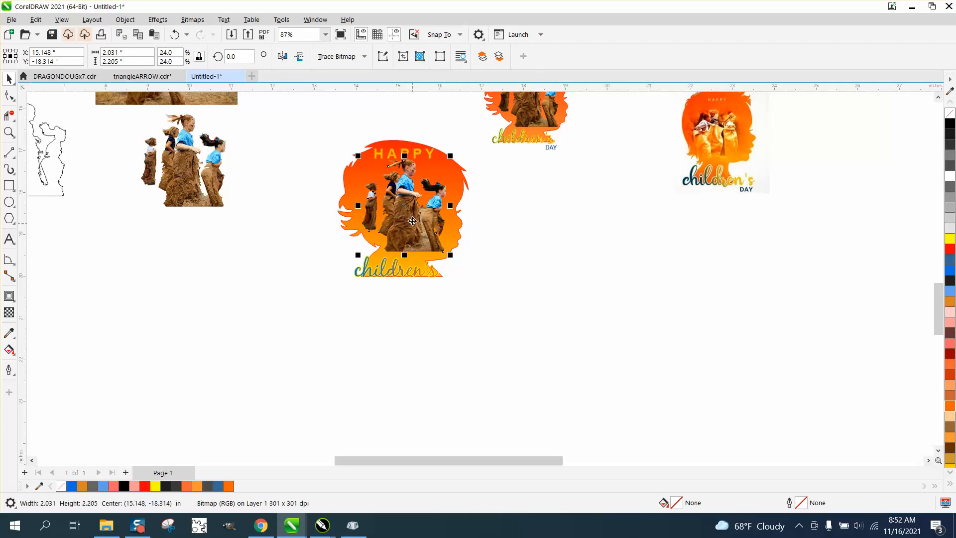